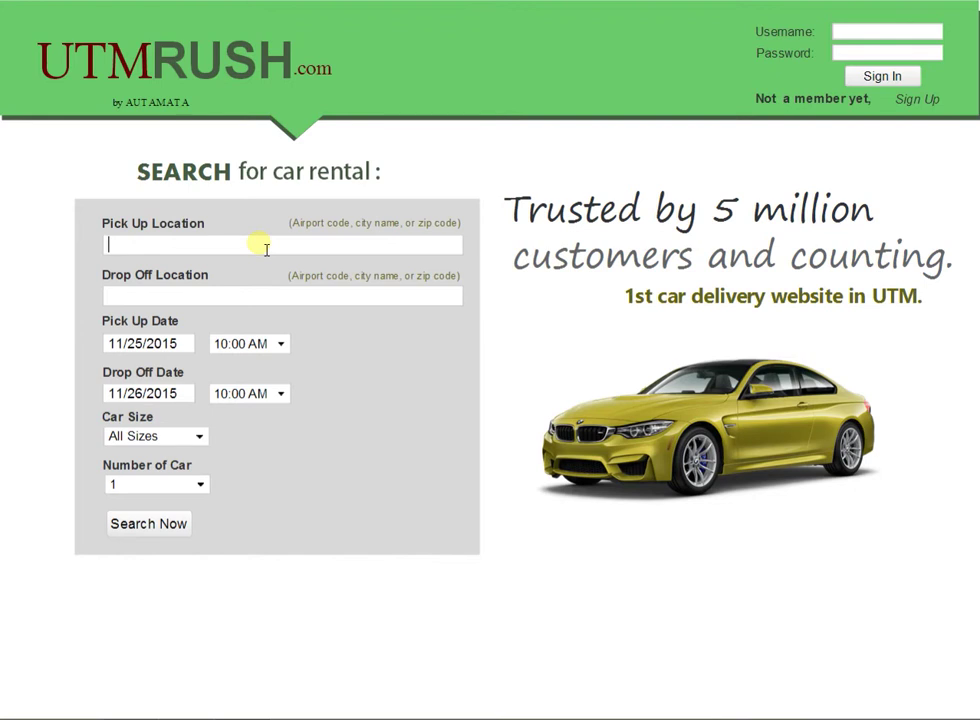
# Step: Enter china as the pick-up location and thailand as the drop-off location
pyautogui.write('nA')
pyautogui.press('BackSpace')
pyautogui.write('a')
pyautogui.click(227, 294)
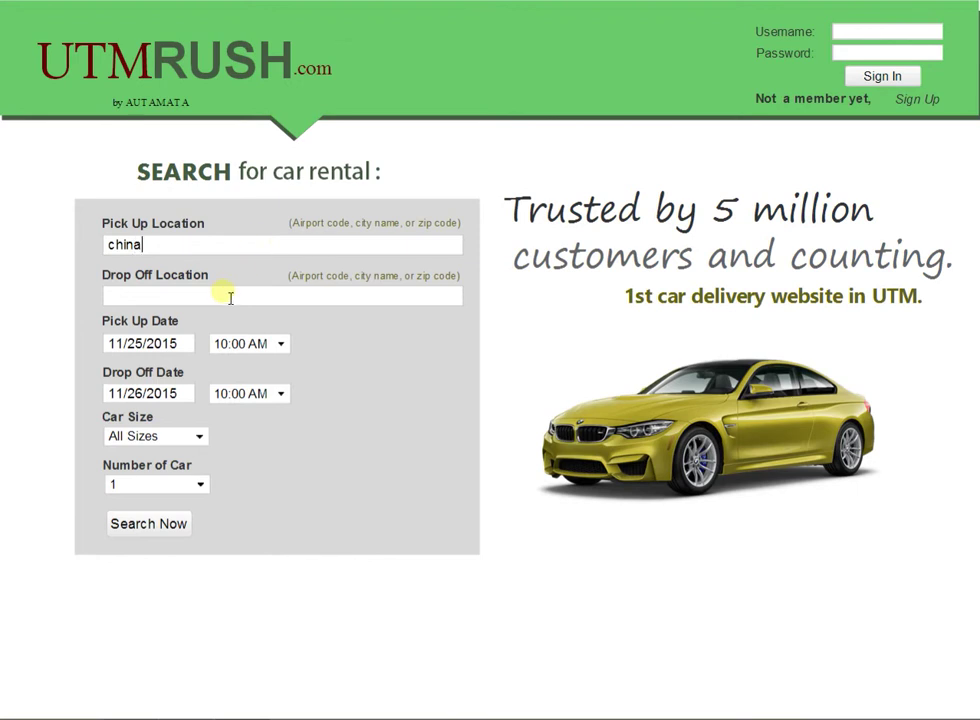
pyautogui.write('thailand')
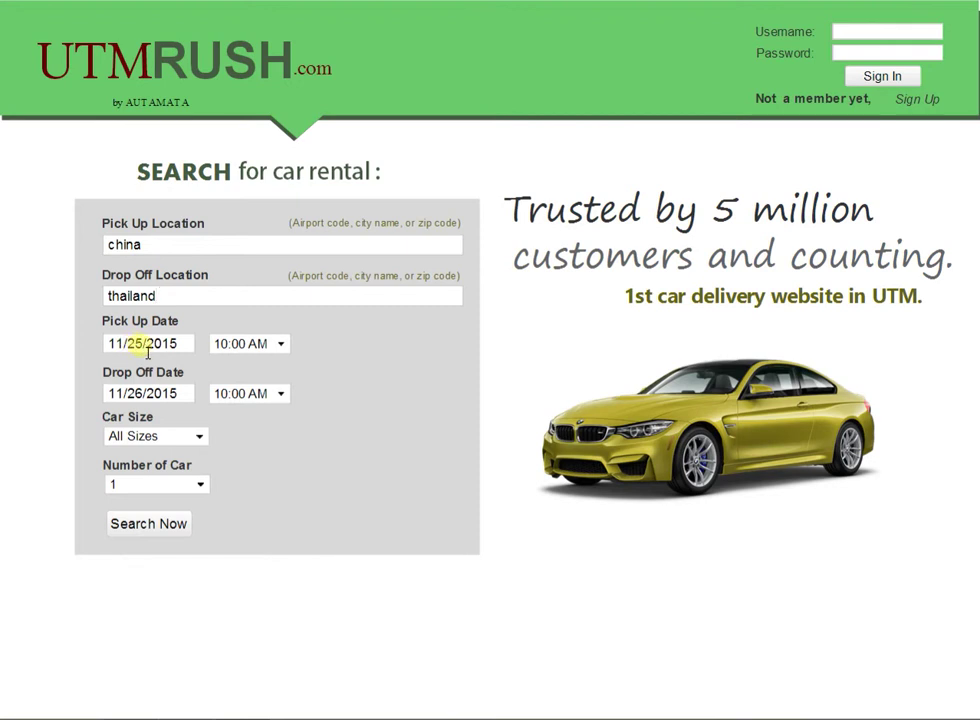
# Step: Set the pick-up date to 12/25/2015 and the drop-off date to 12/30/2015
pyautogui.click(131, 349)
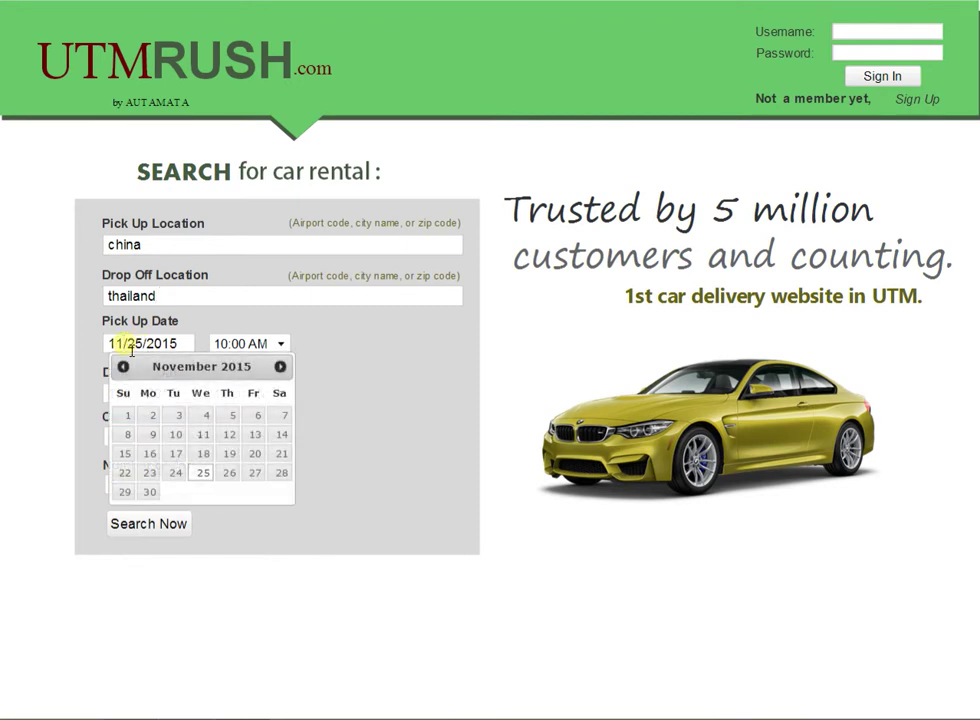
pyautogui.click(280, 368)
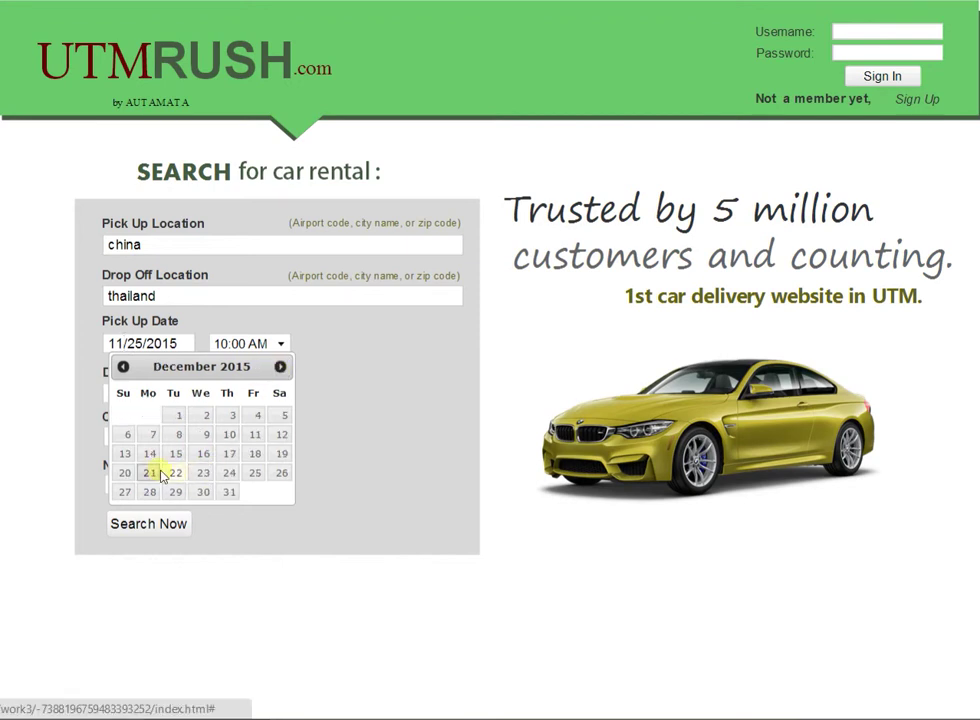
pyautogui.click(255, 474)
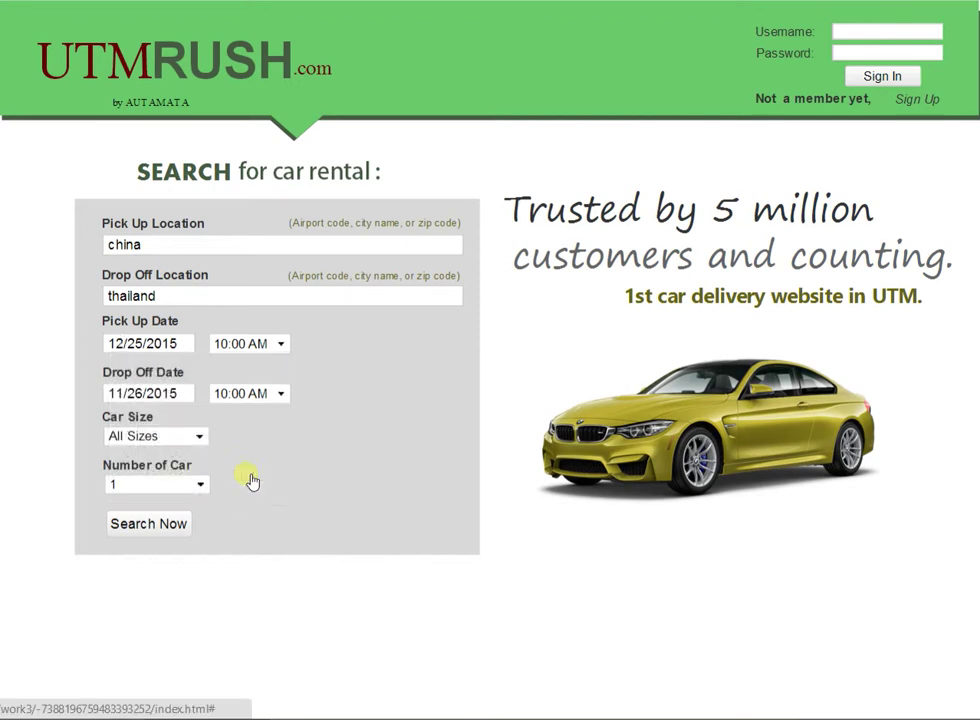
pyautogui.click(190, 395)
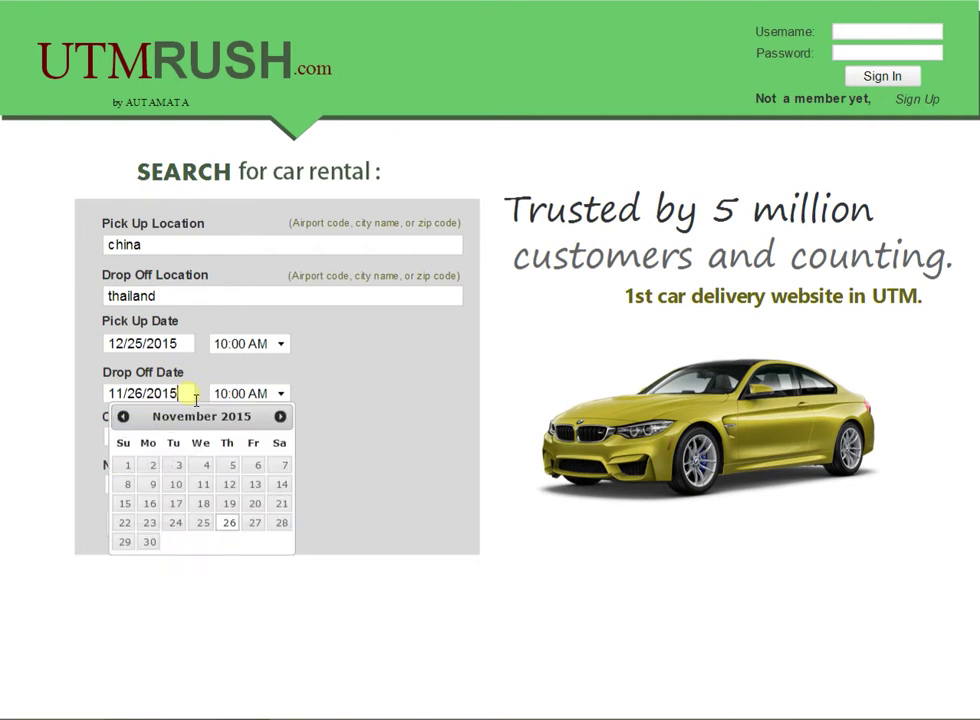
pyautogui.click(281, 418)
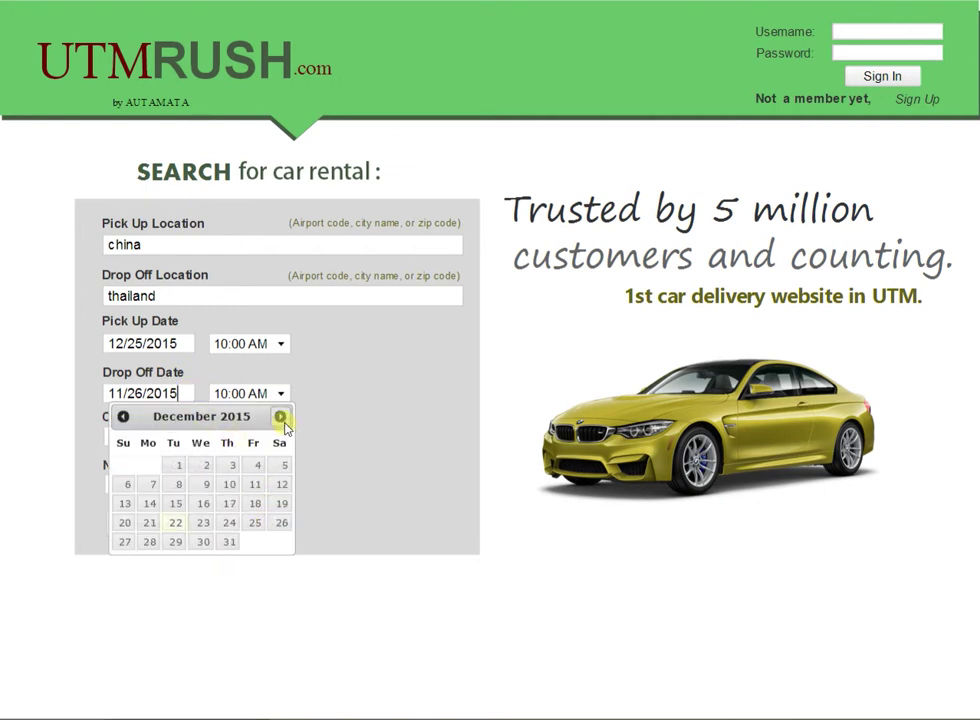
pyautogui.click(210, 546)
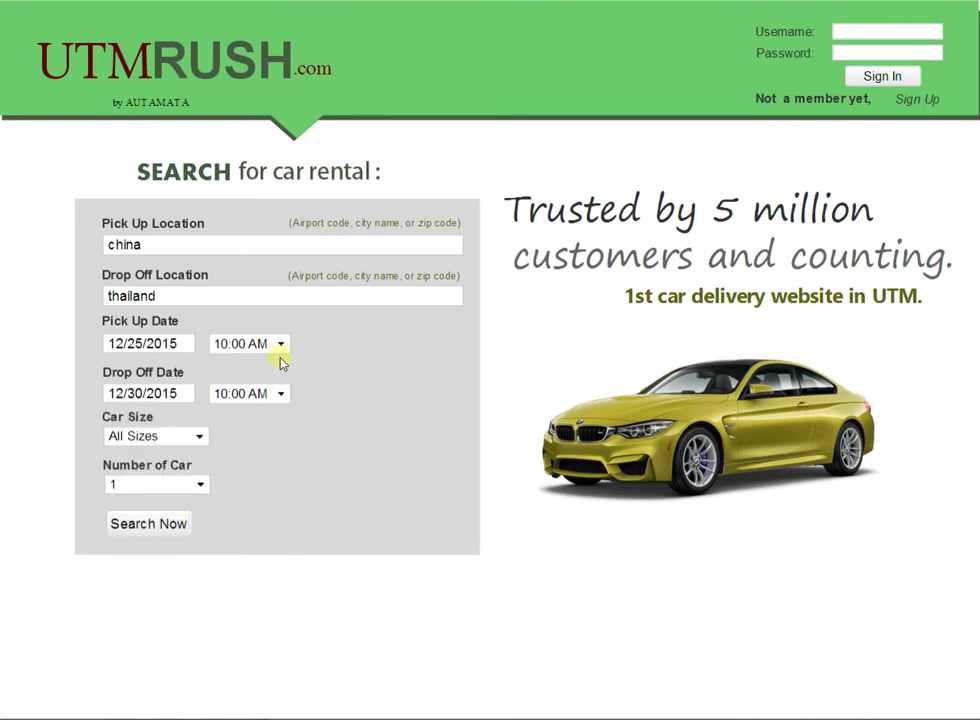
pyautogui.click(200, 484)
# Step: Choose 2 cars and run the search, listing 81 rental results
pyautogui.click(182, 533)
pyautogui.click(172, 530)
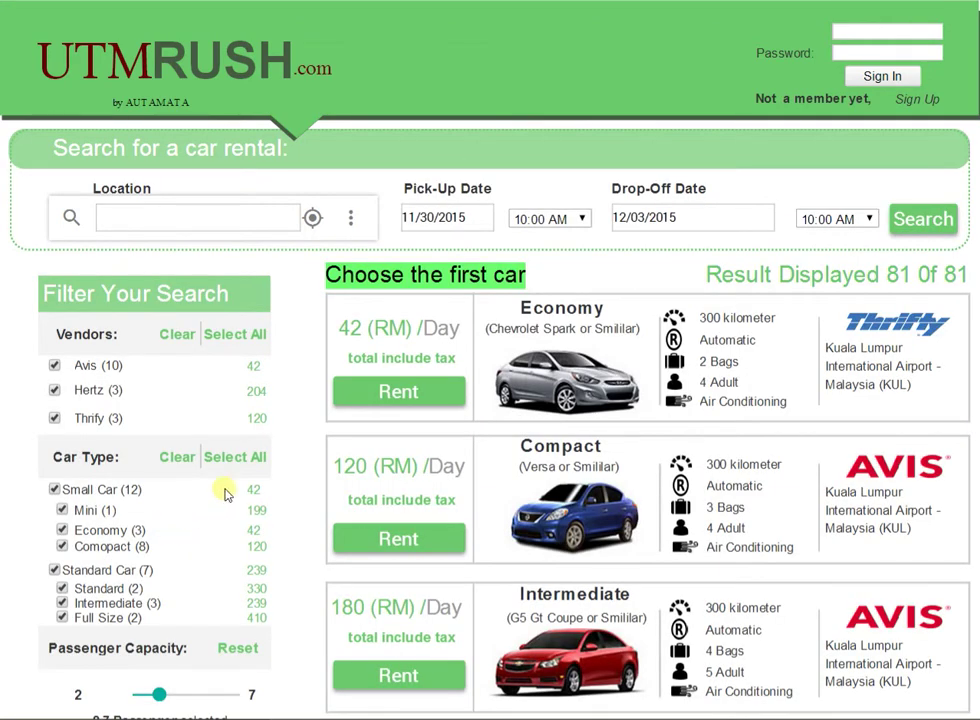
# Step: Rent the Economy car at 42 RM per day and set the first driver's title to Mr
pyautogui.click(405, 392)
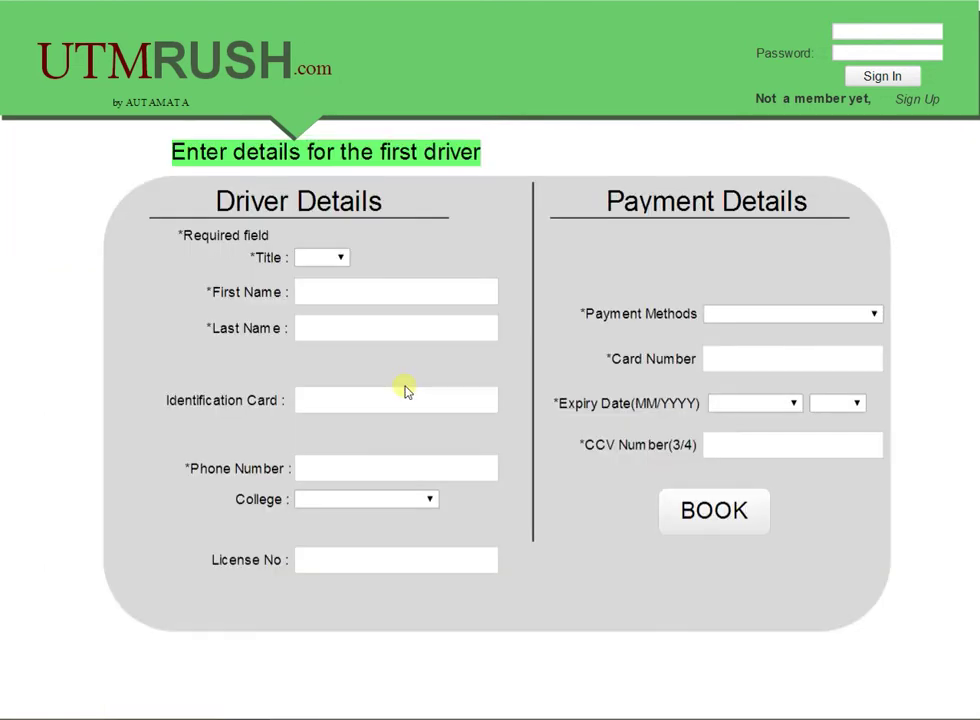
pyautogui.click(341, 257)
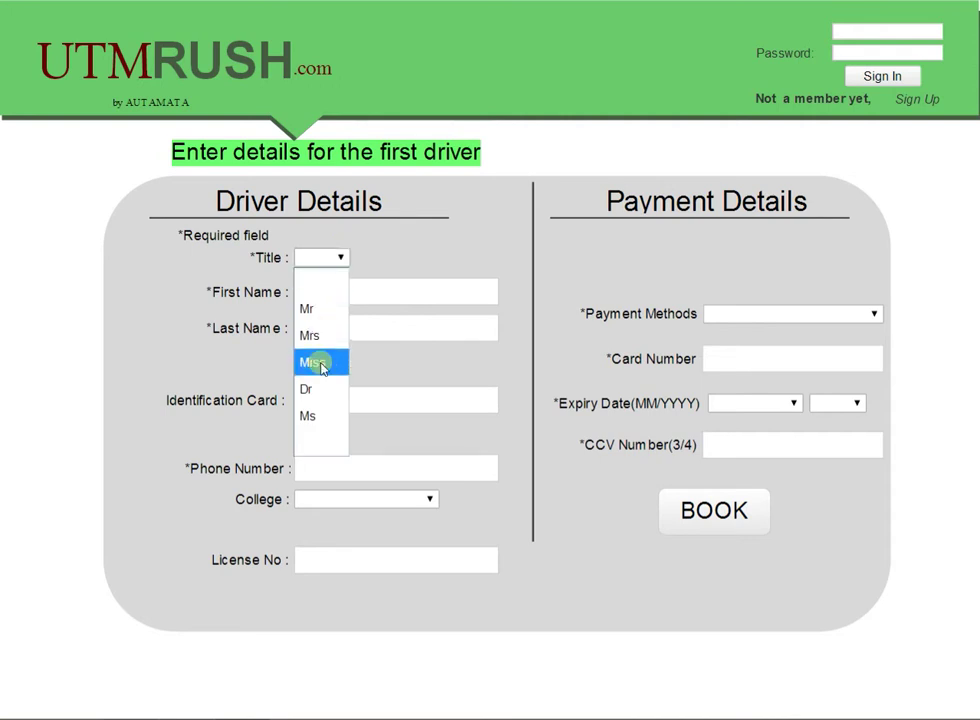
pyautogui.click(318, 309)
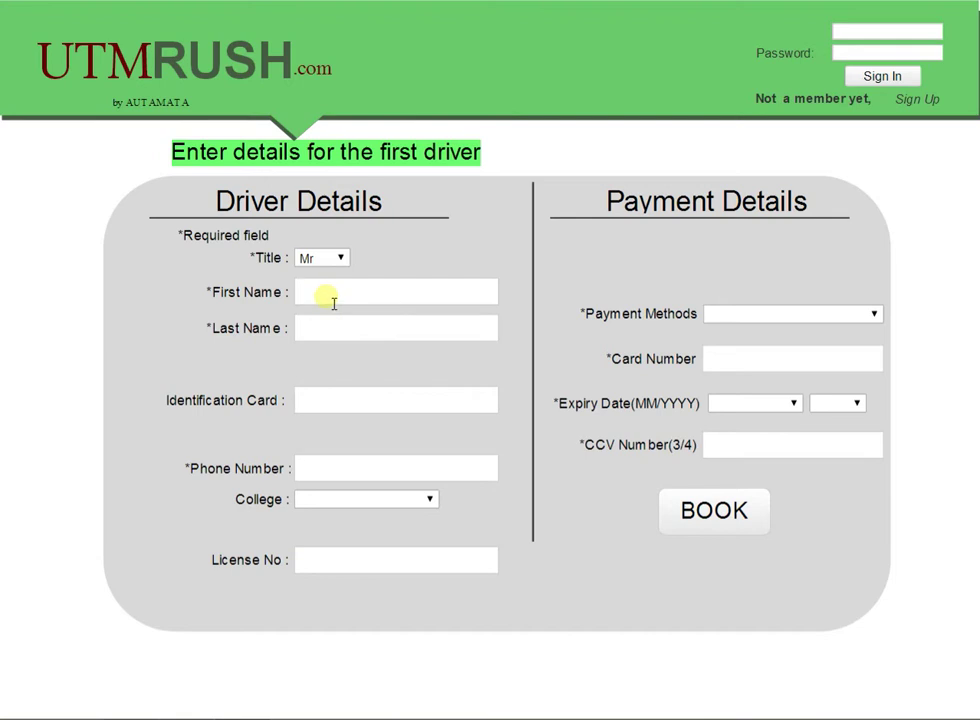
# Step: Fill in the first driver's first name, last name and identification card number
pyautogui.click(324, 330)
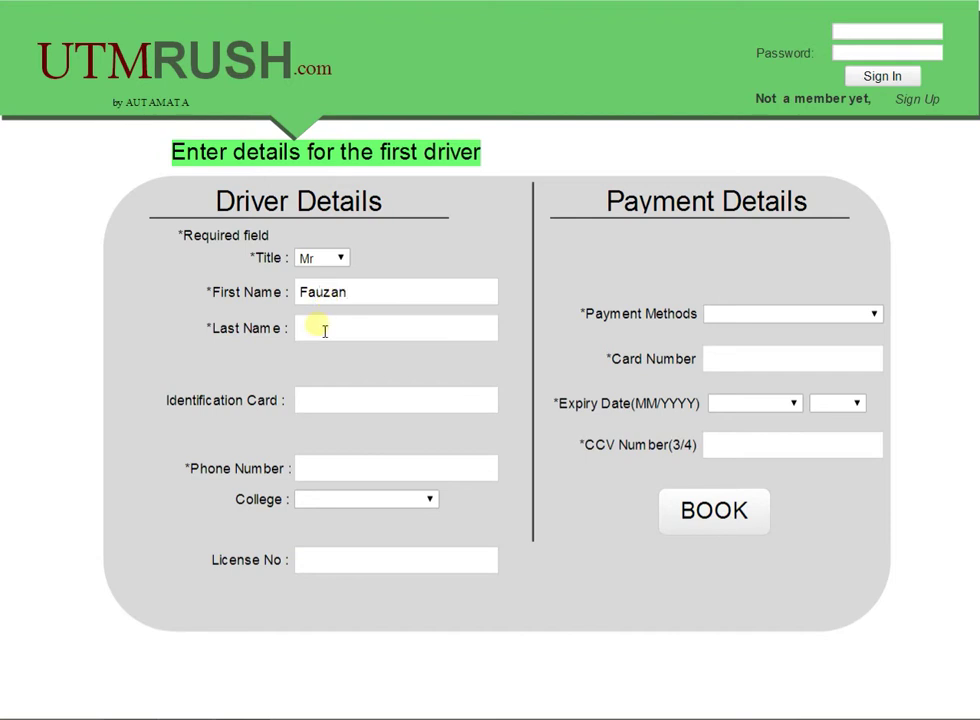
pyautogui.click(323, 405)
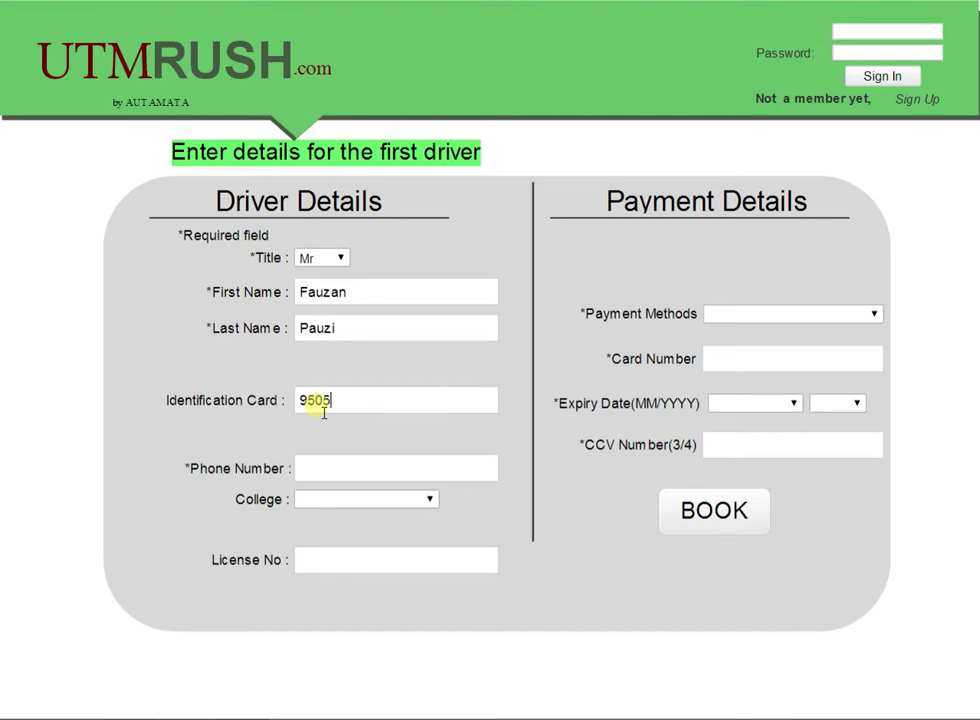
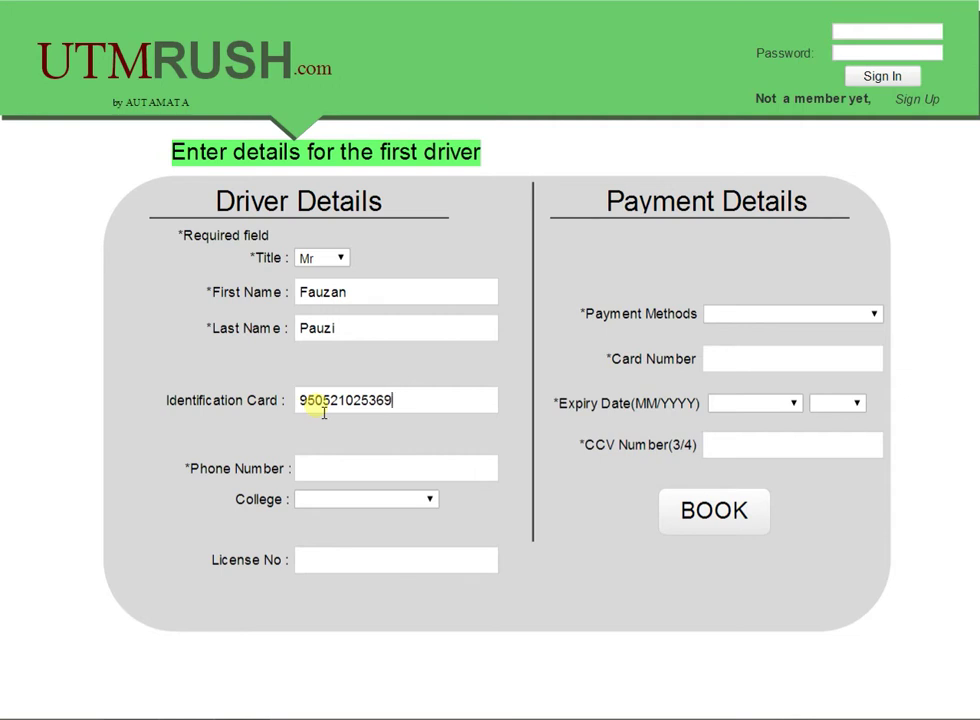
# Step: Enter the first driver's phone number, choose college KTC, and fill in the licence number
pyautogui.click(344, 470)
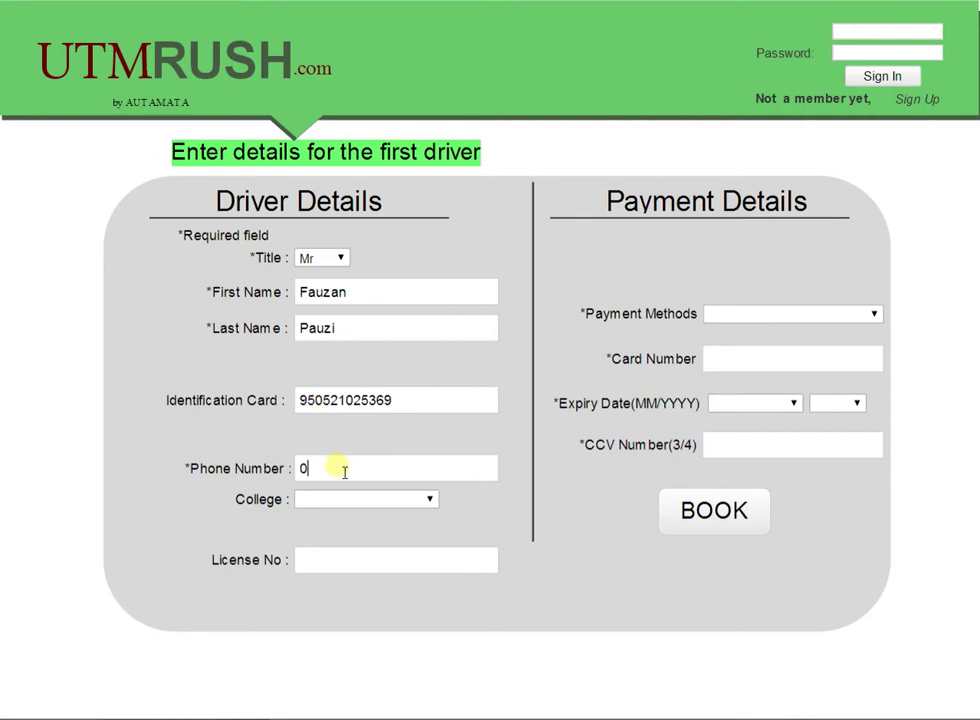
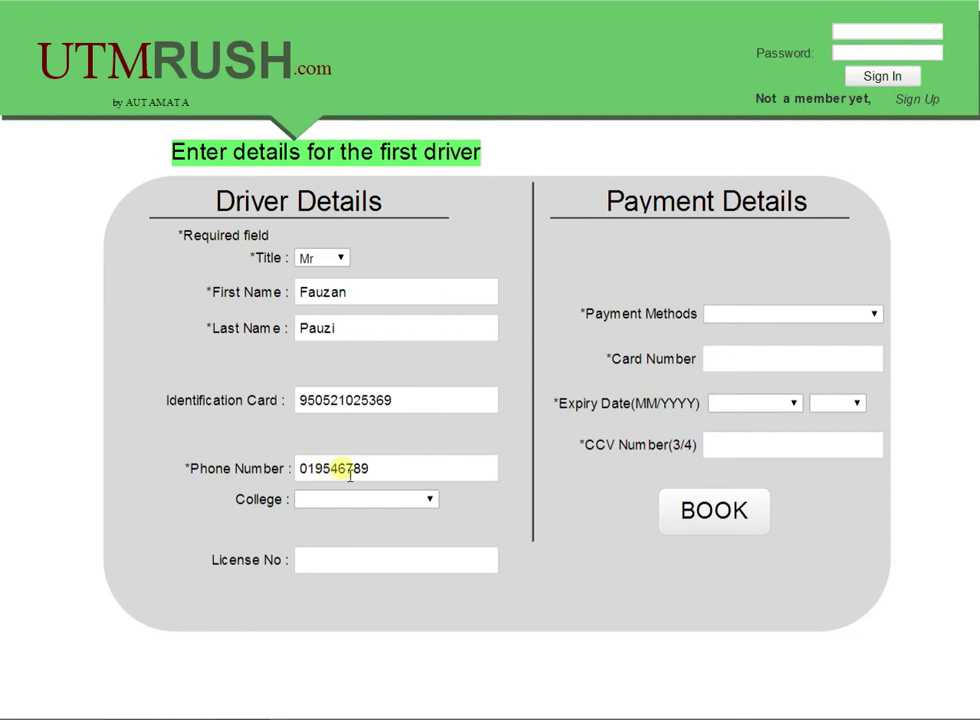
pyautogui.click(361, 500)
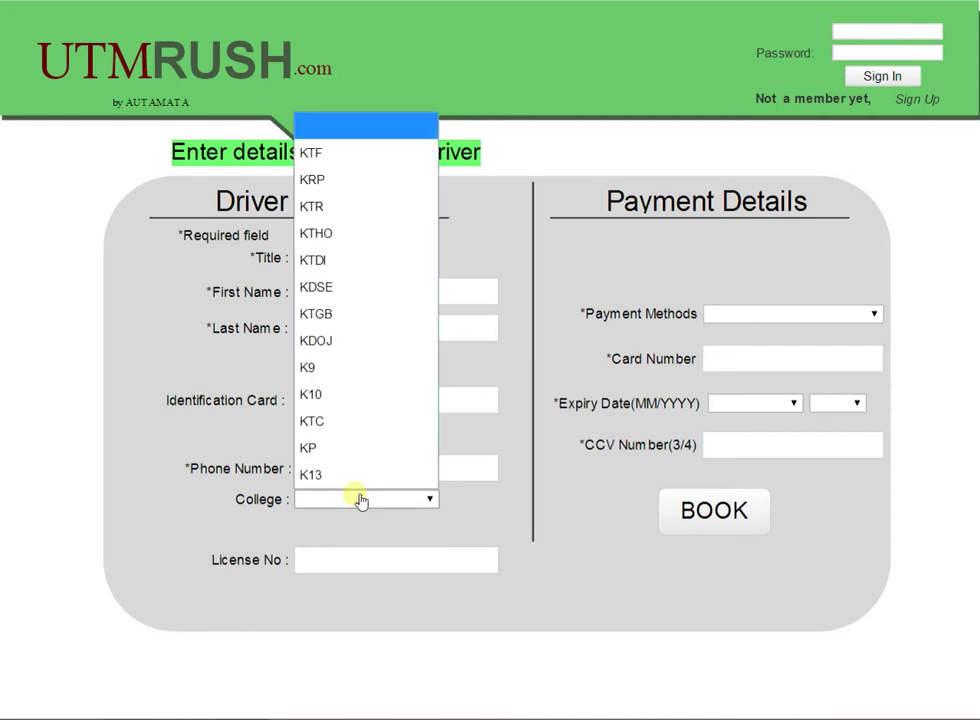
pyautogui.click(339, 422)
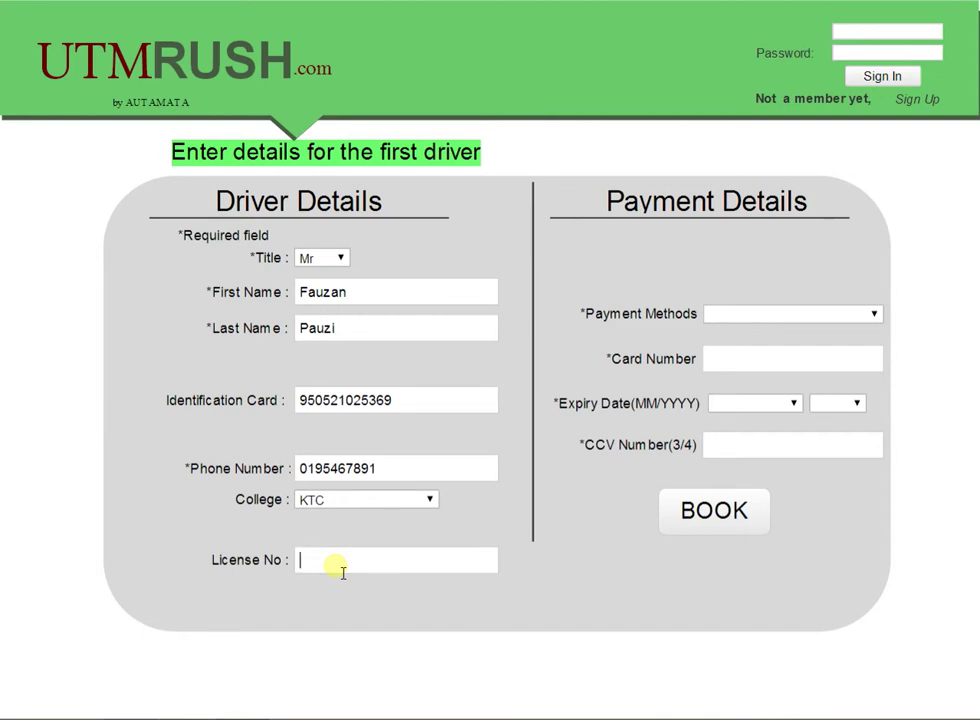
pyautogui.write('a')
pyautogui.press('BackSpace')
# Step: Pay by Visa, entering the card number, a December 2021 expiry and the CCV
pyautogui.click(873, 314)
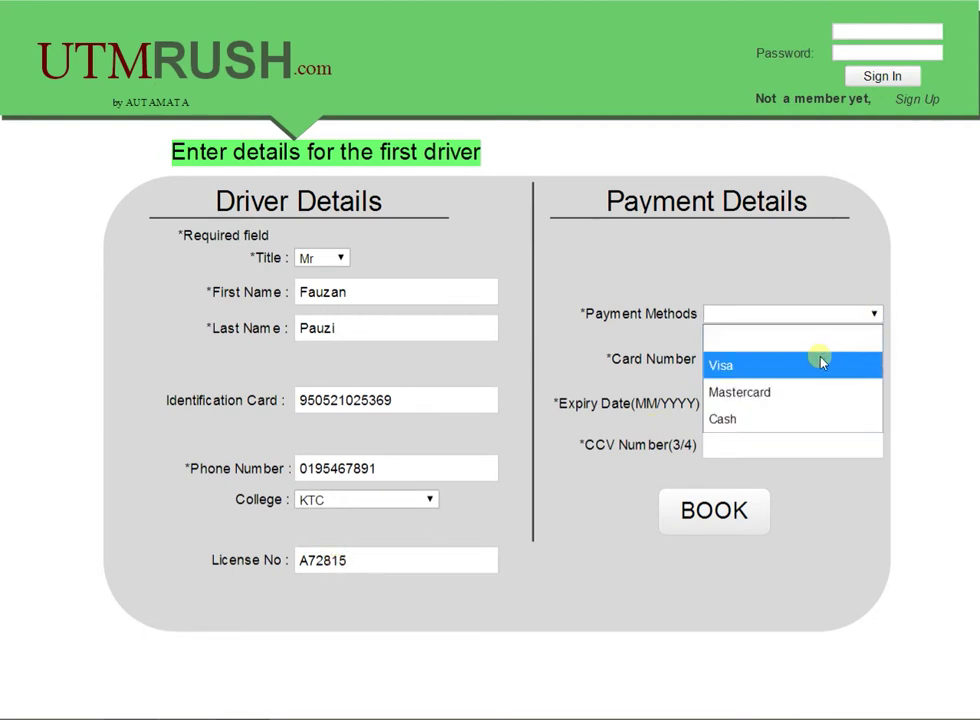
pyautogui.click(750, 366)
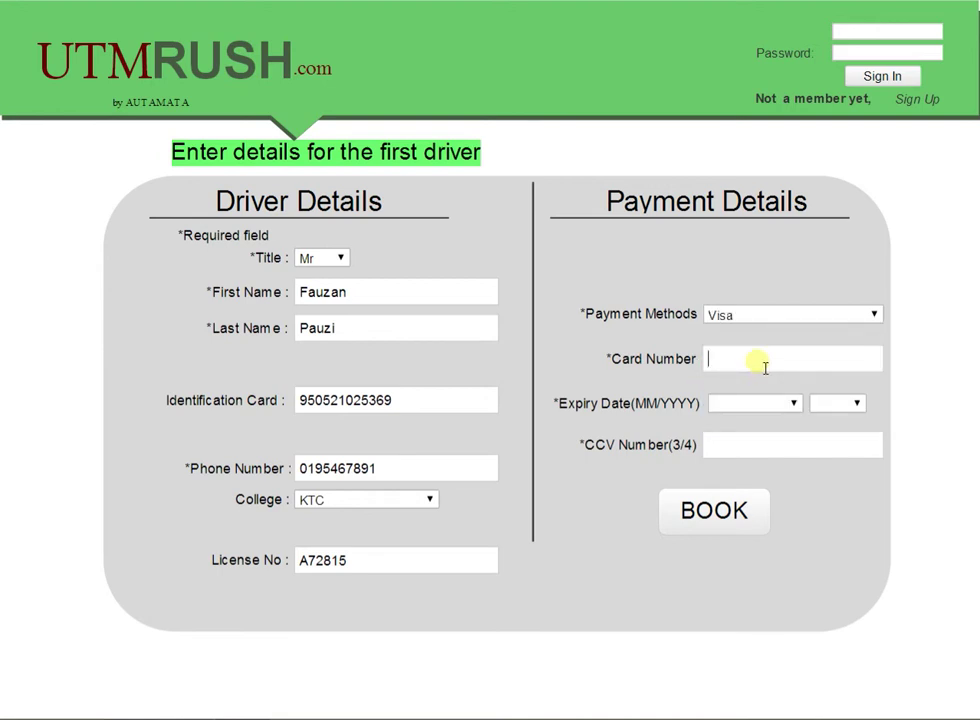
pyautogui.write('21537512879')
pyautogui.click(806, 407)
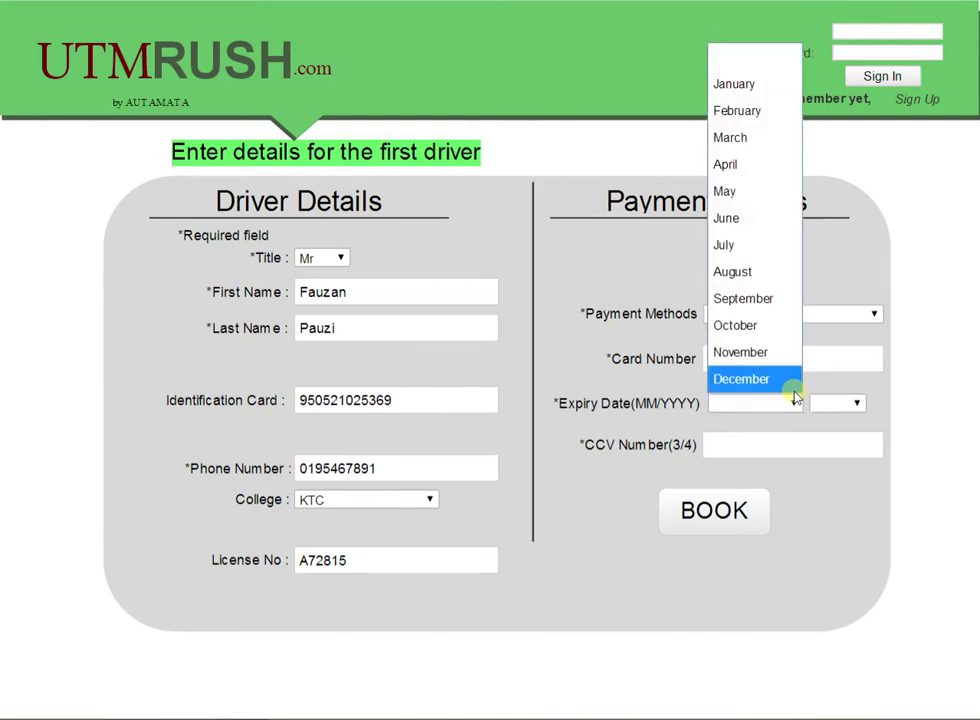
pyautogui.click(790, 386)
pyautogui.click(836, 410)
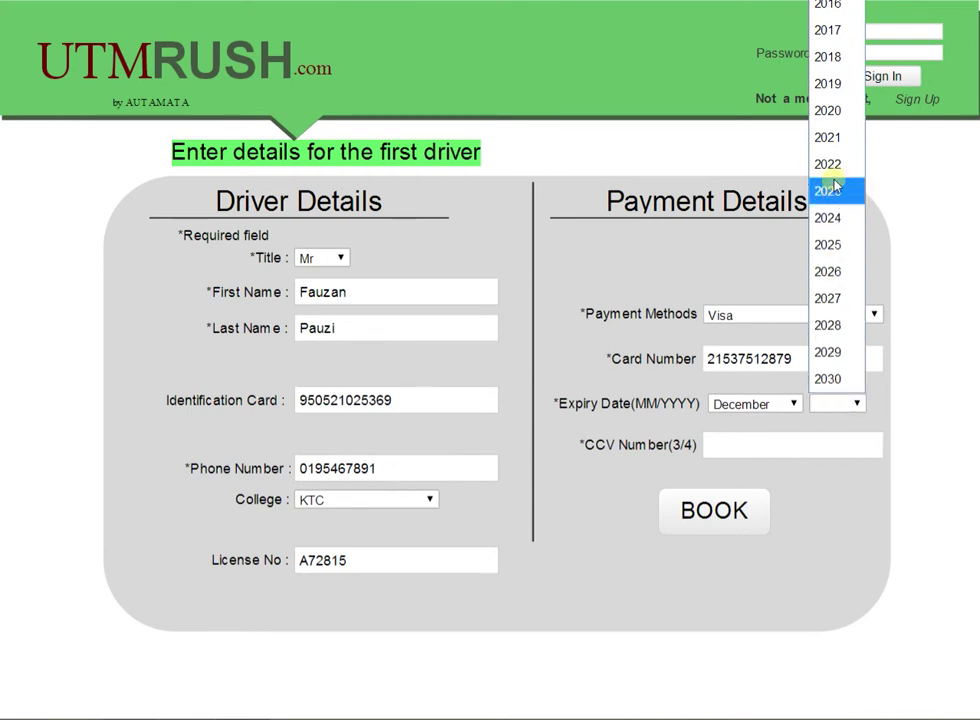
pyautogui.click(833, 140)
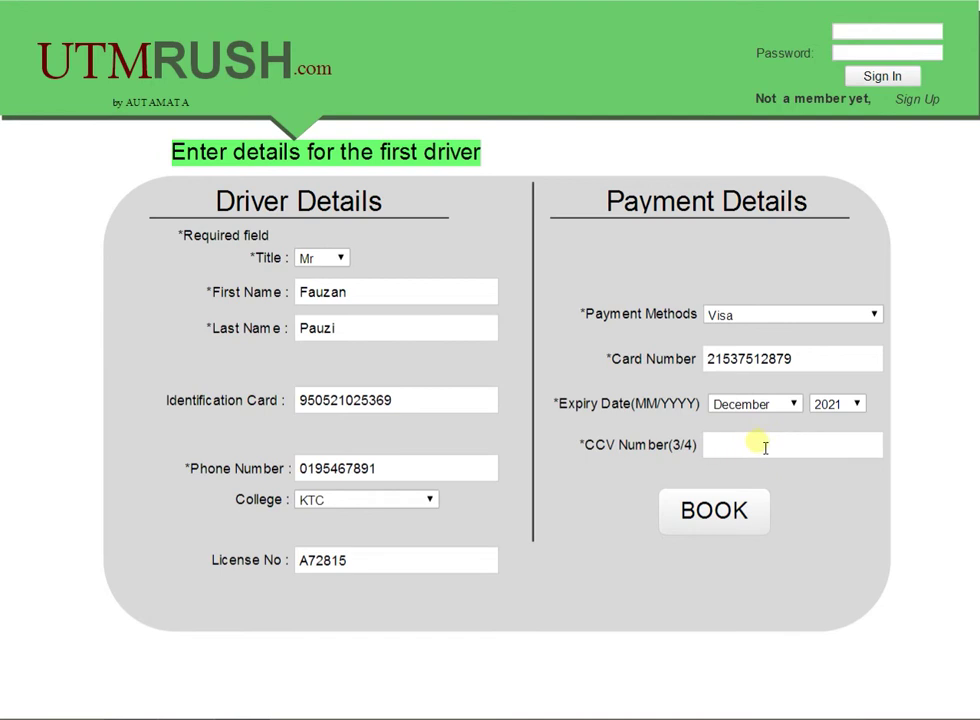
pyautogui.write('2879')
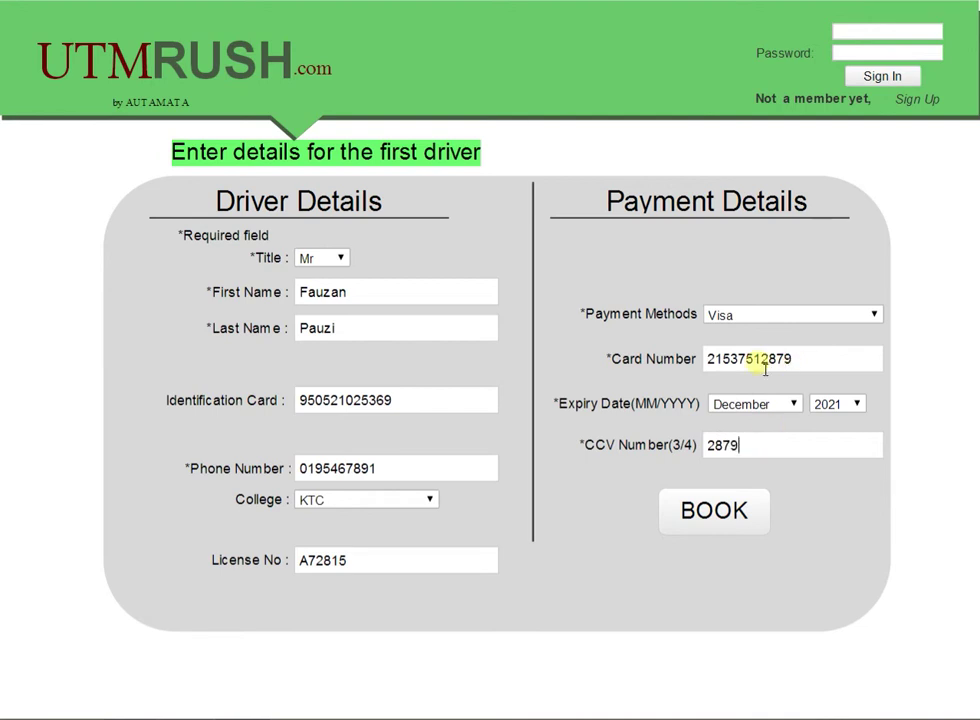
pyautogui.moveTo(777, 362); pyautogui.dragTo(790, 370)
pyautogui.click(781, 445)
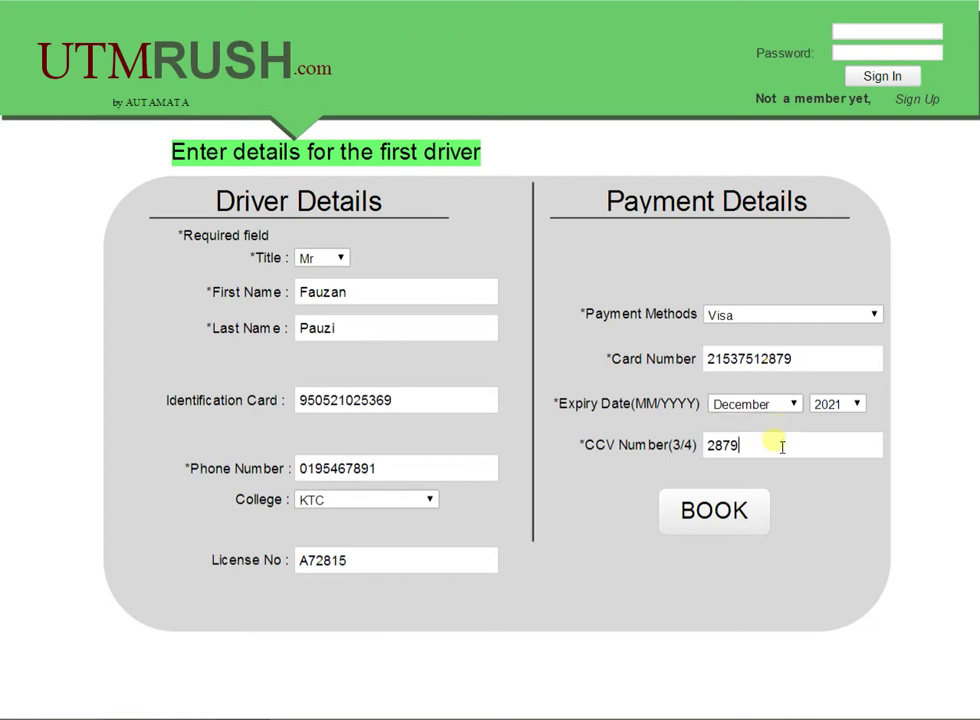
# Step: Book the first car, then rent the Compact car at 120 RM per day as the second
pyautogui.click(741, 538)
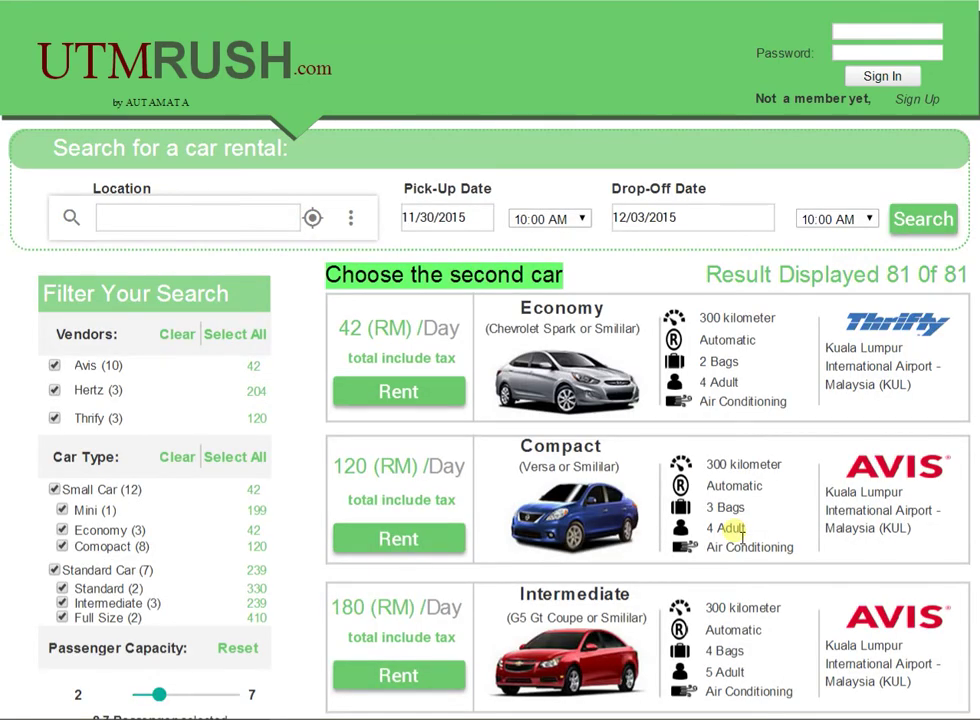
pyautogui.scroll(-1, 810, 452)
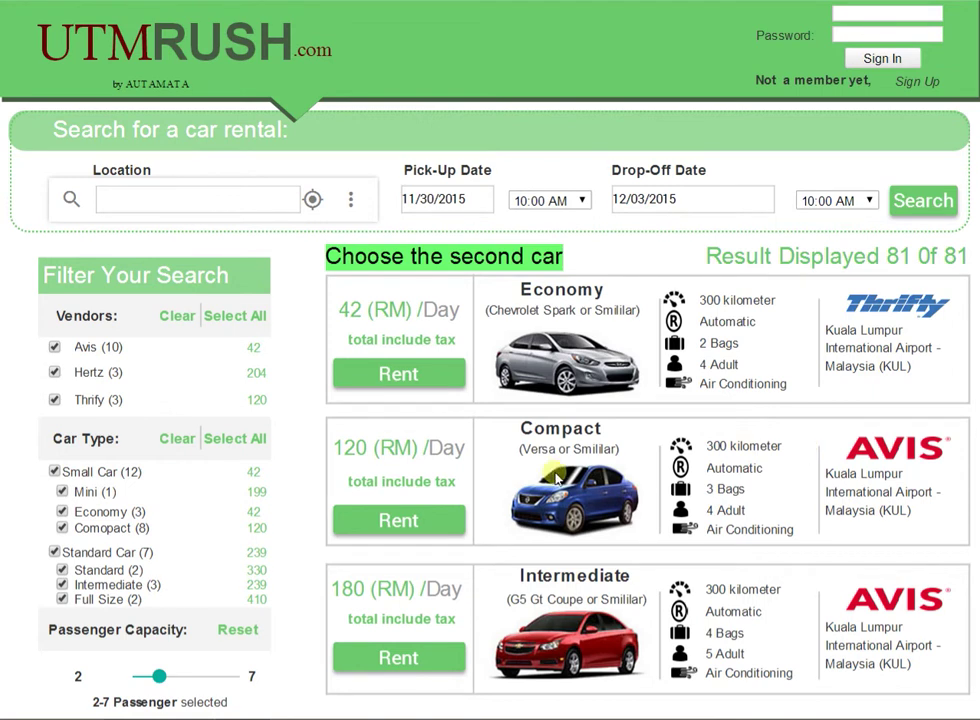
pyautogui.click(416, 519)
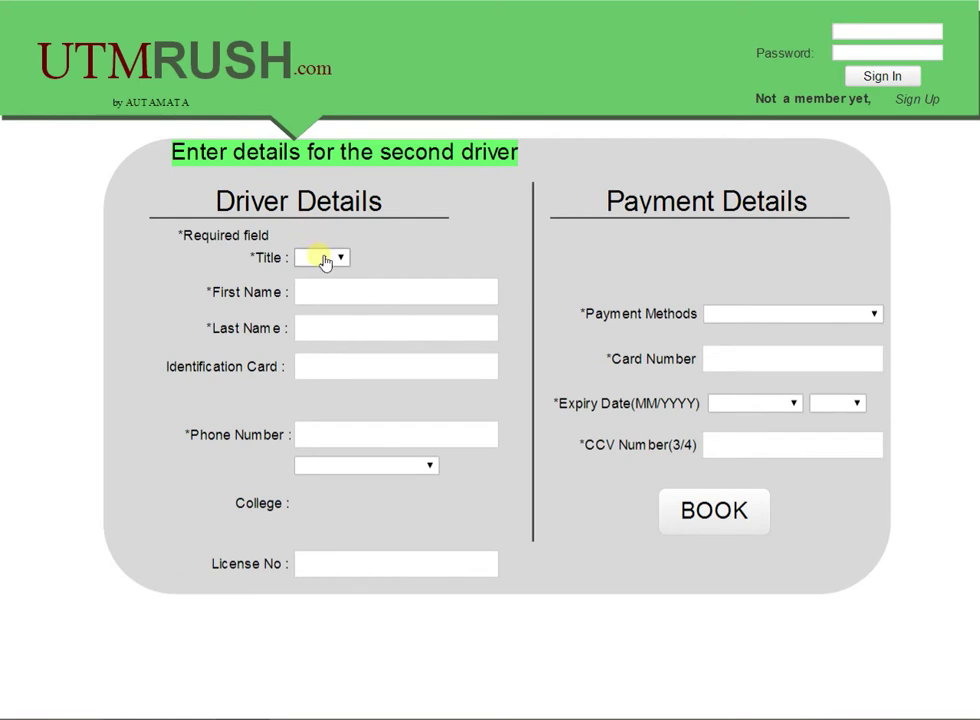
# Step: Set title Mrs and fill the second driver's first and last name, ID card and phone numbers
pyautogui.click(323, 259)
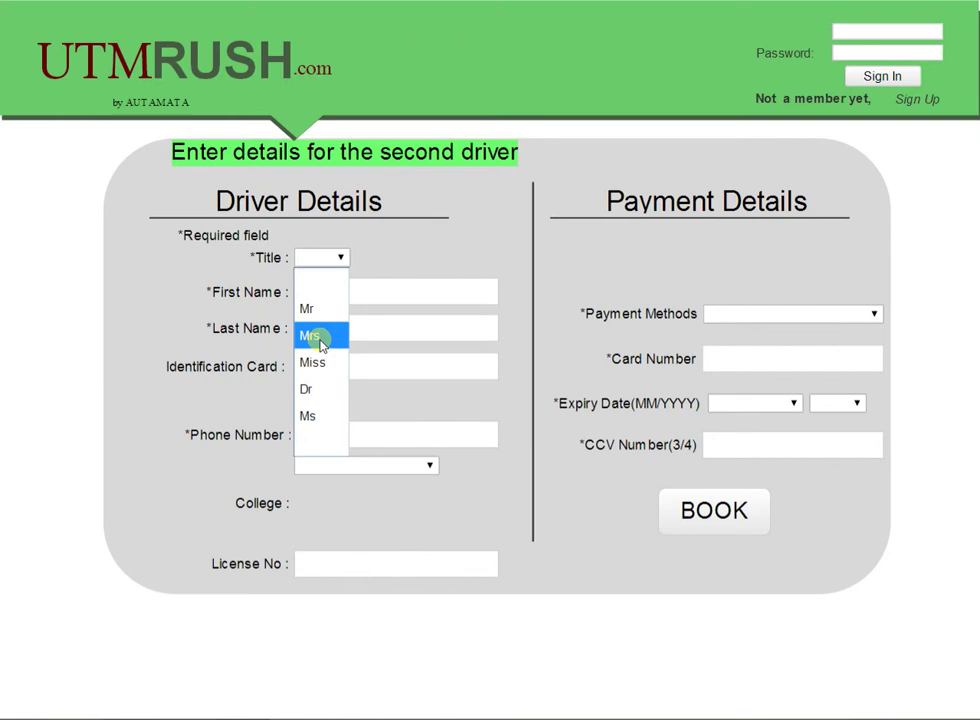
pyautogui.click(321, 340)
pyautogui.click(333, 301)
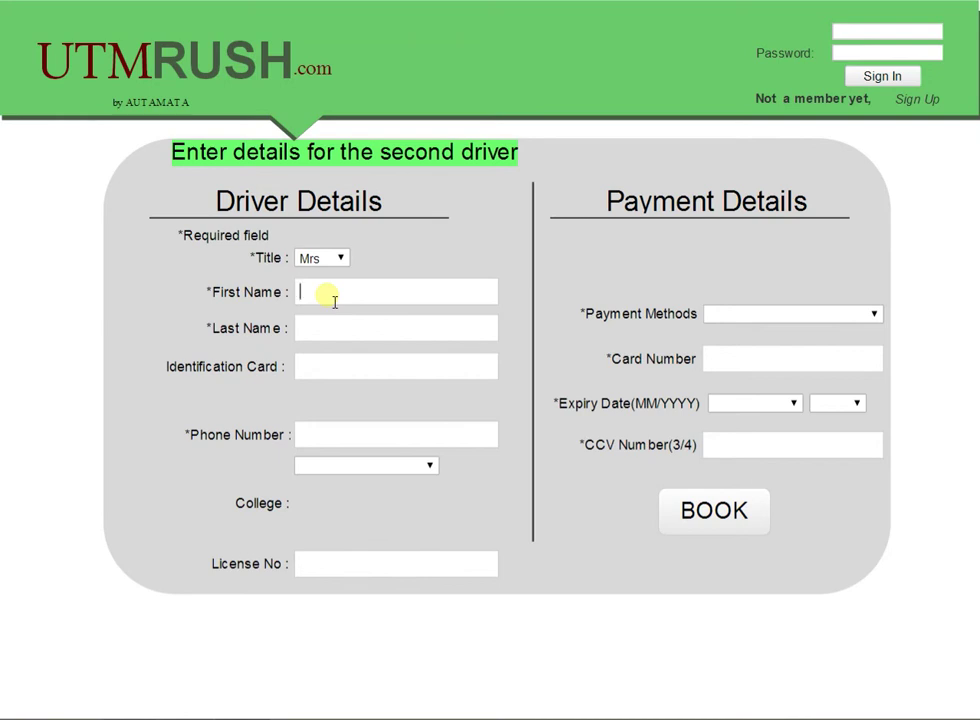
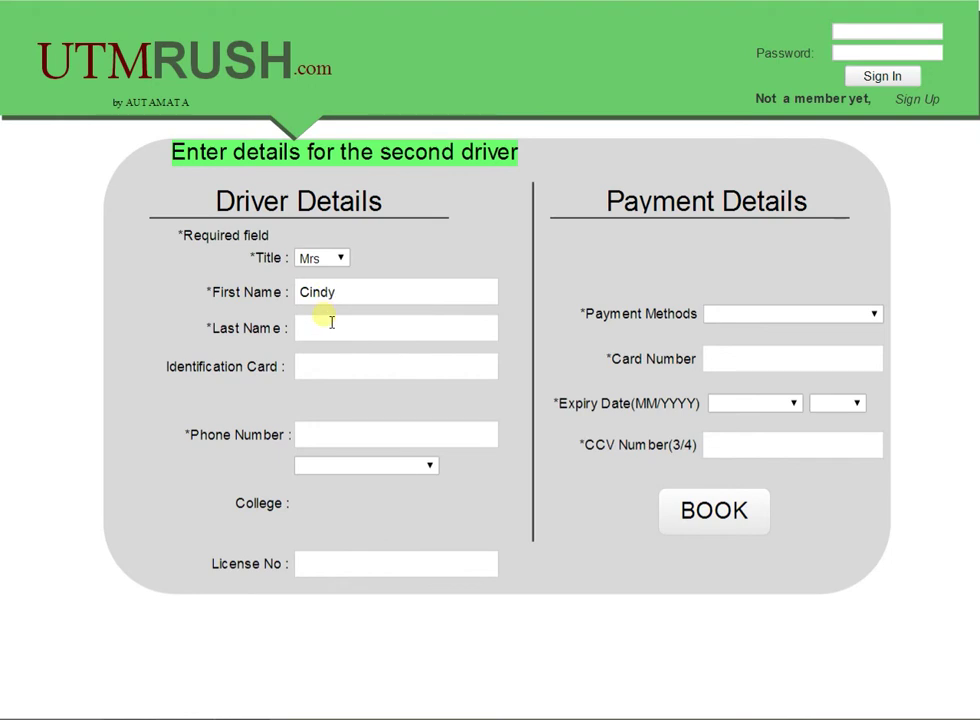
pyautogui.click(335, 332)
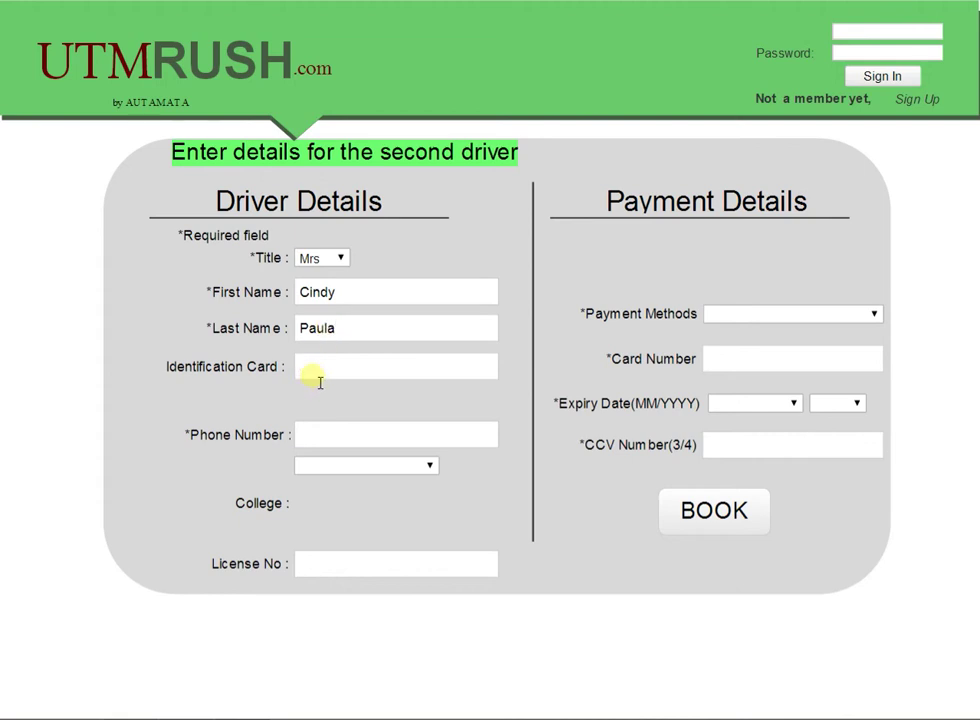
pyautogui.click(320, 382)
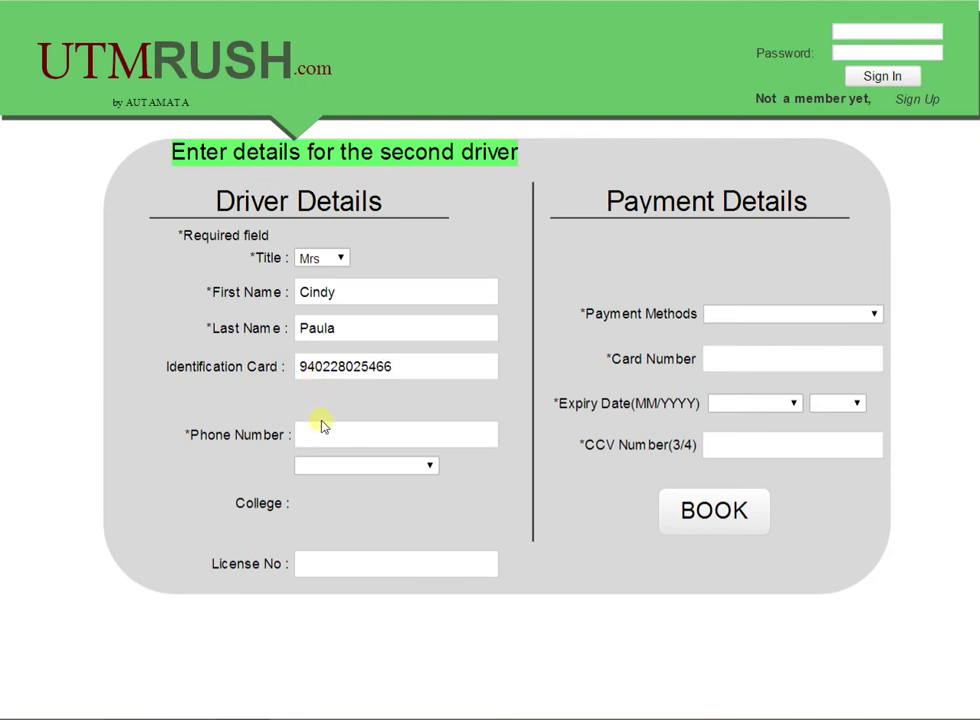
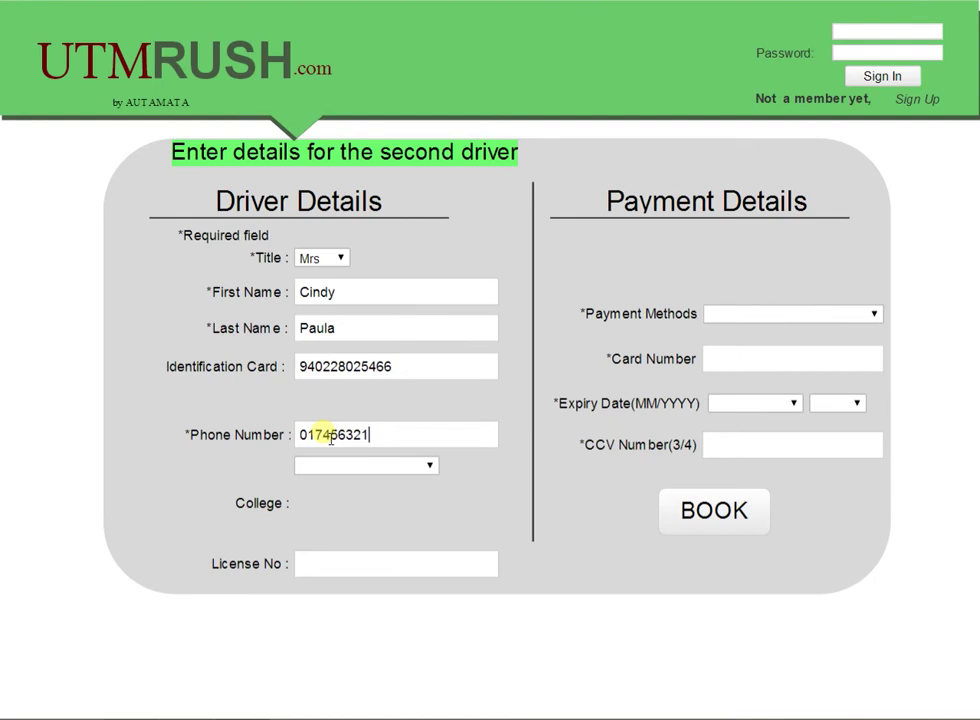
# Step: Set the second driver's college to KTF instead of KDOJ and fill in the licence number
pyautogui.click(337, 470)
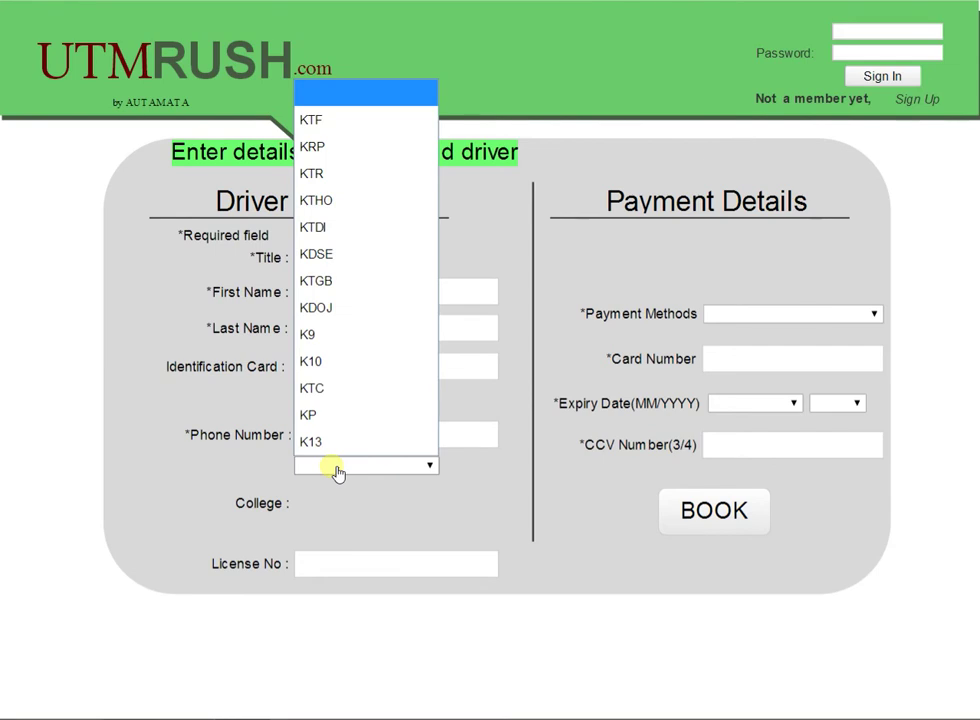
pyautogui.click(337, 468)
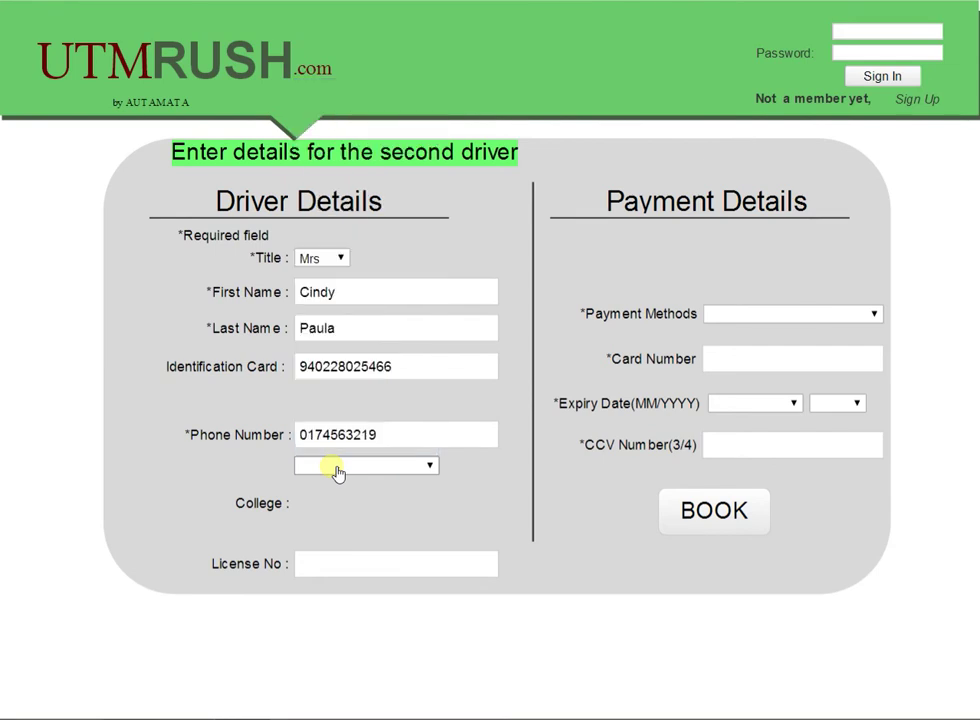
pyautogui.click(337, 470)
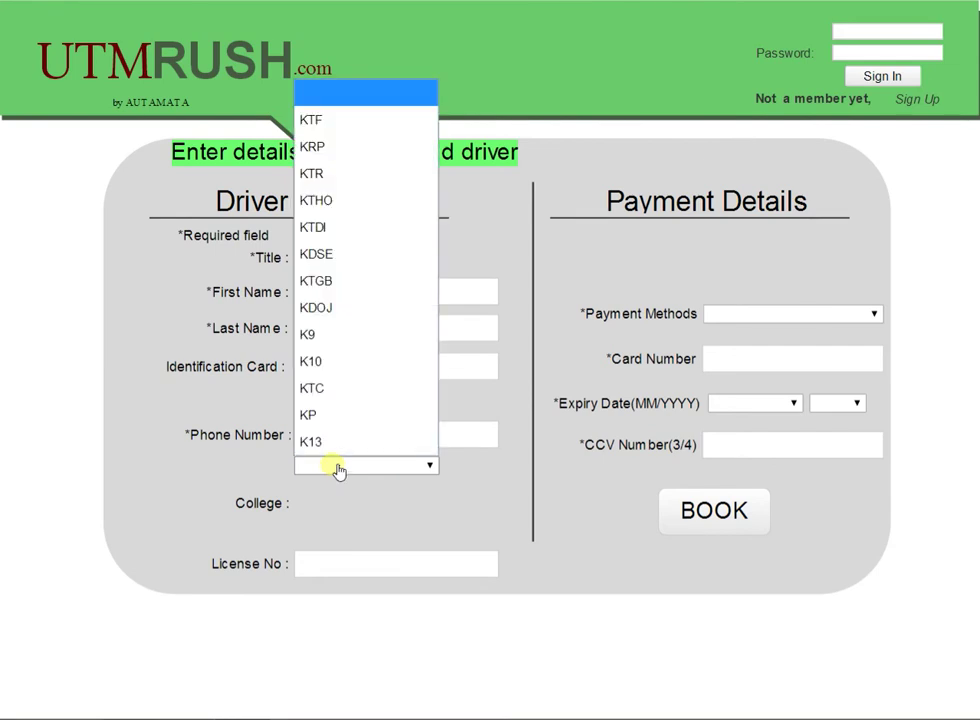
pyautogui.click(350, 308)
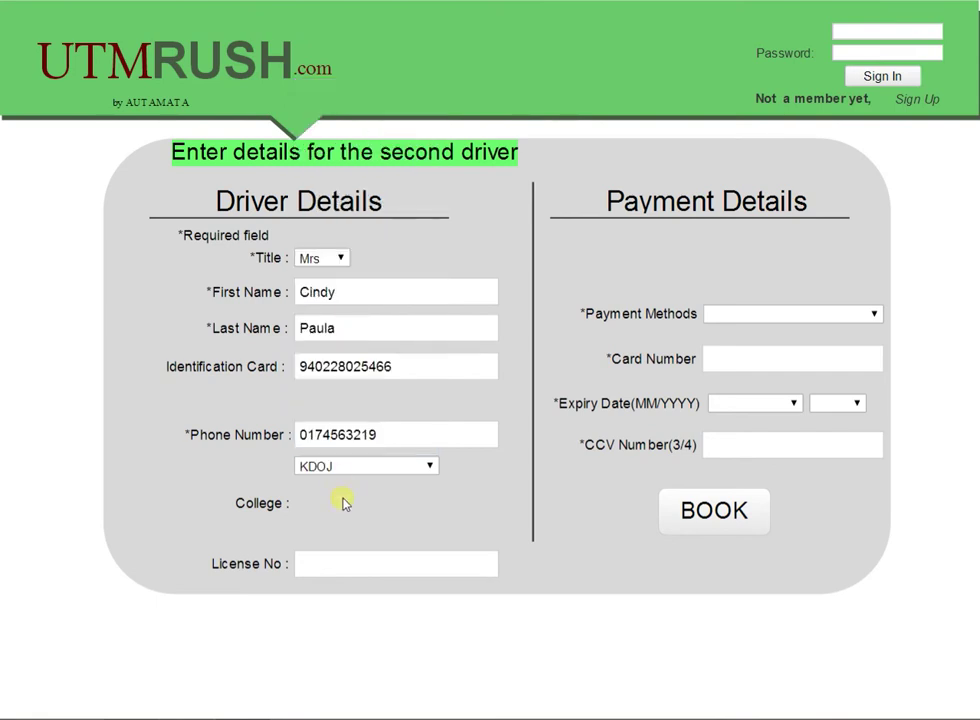
pyautogui.click(358, 470)
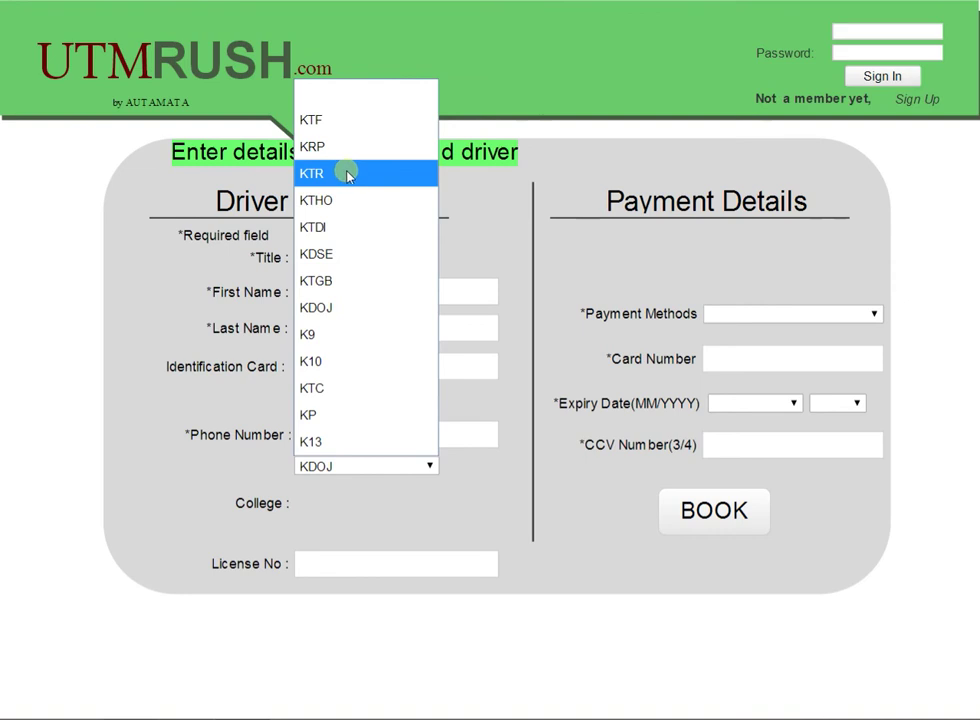
pyautogui.click(336, 121)
pyautogui.click(338, 566)
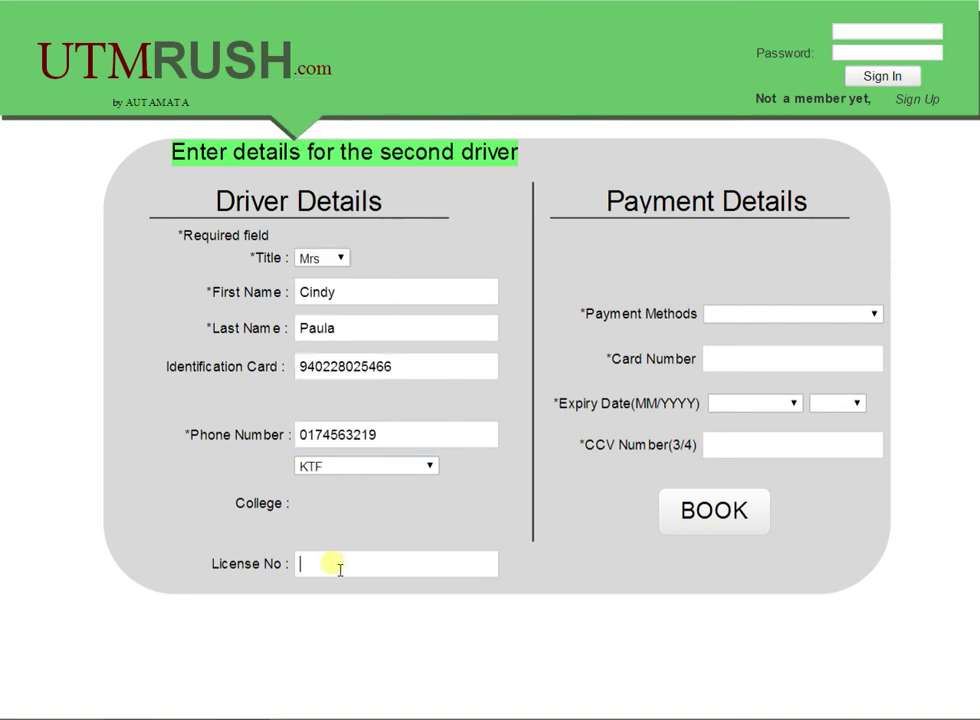
# Step: Pay by Visa for the second driver, with card number, June 2020 expiry and the CCV
pyautogui.click(840, 314)
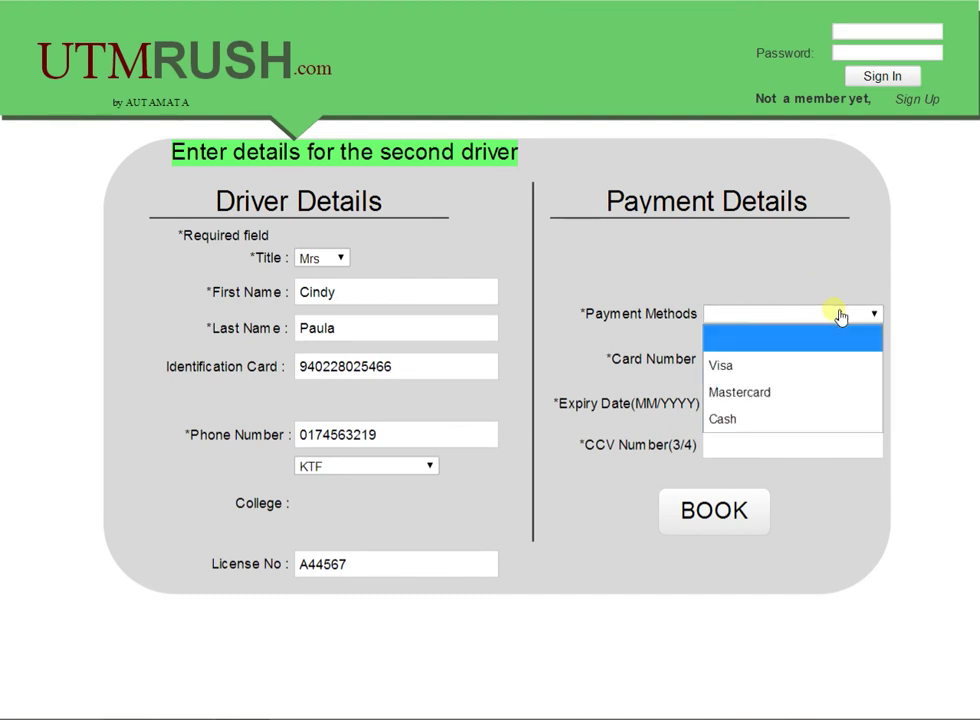
pyautogui.click(799, 368)
pyautogui.click(805, 369)
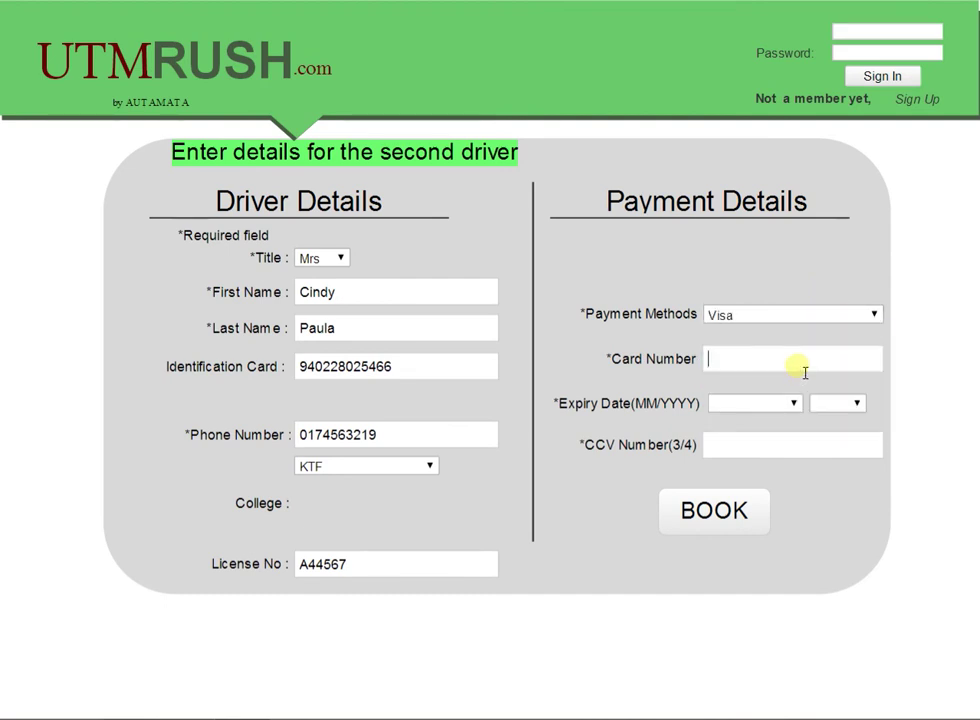
pyautogui.write('21257379963')
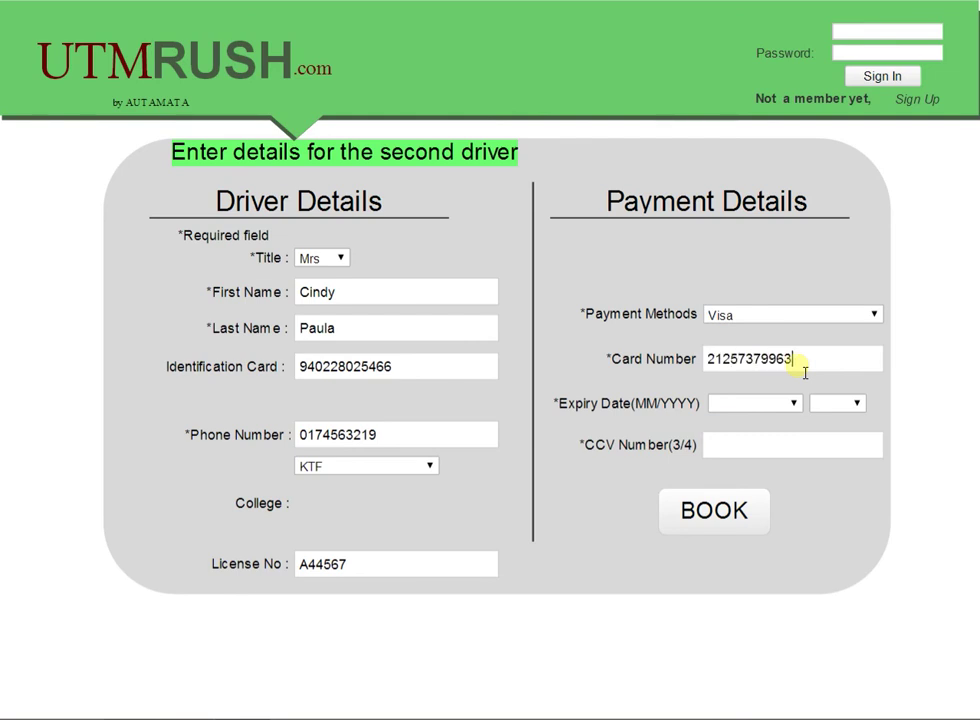
pyautogui.click(790, 404)
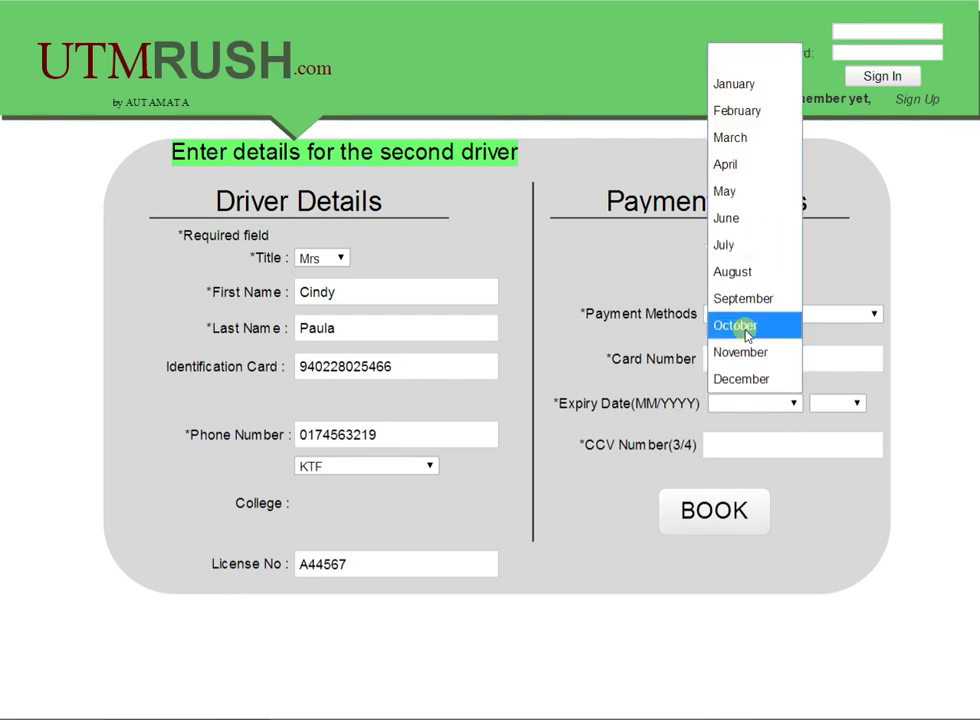
pyautogui.press('Escape')
pyautogui.click(820, 406)
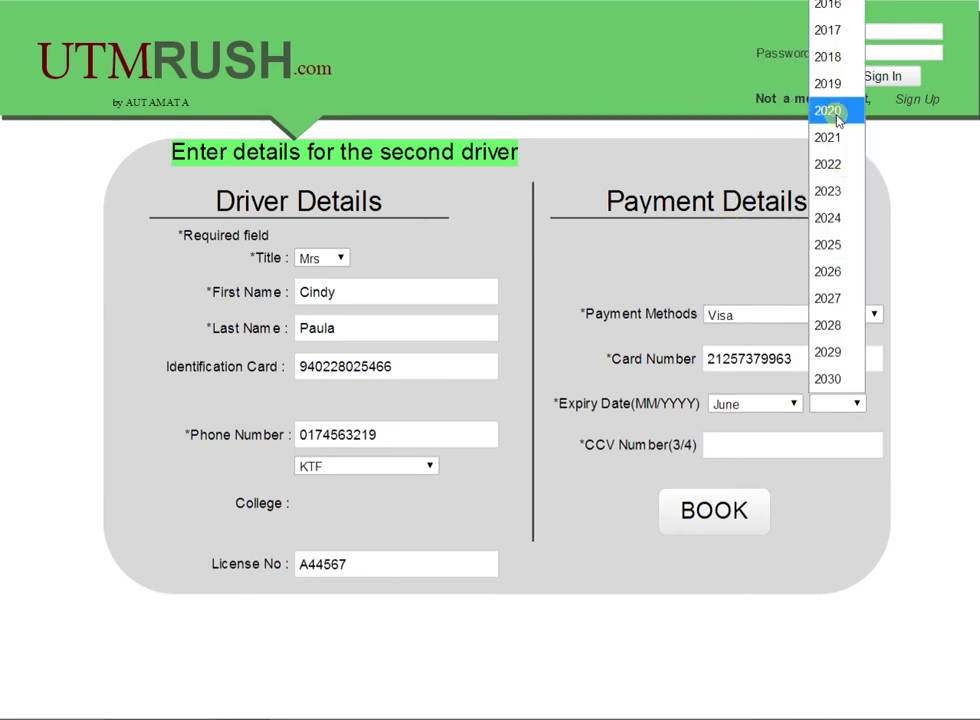
pyautogui.click(838, 112)
pyautogui.click(762, 456)
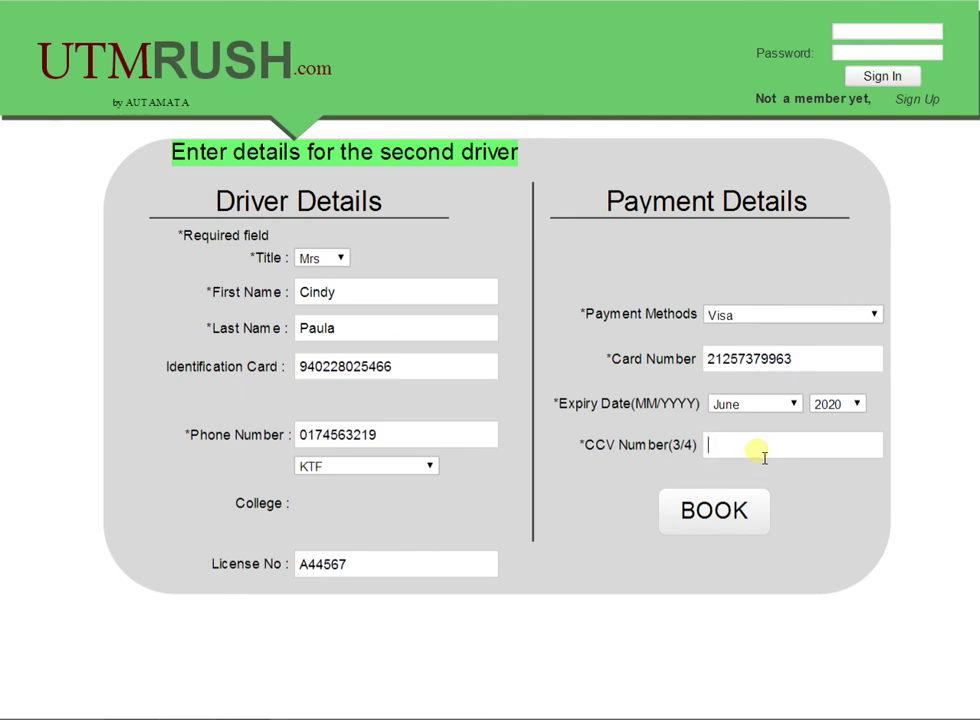
pyautogui.write('56`7')
pyautogui.press('BackSpace')
pyautogui.press('BackSpace')
# Step: Finish the second driver's form with 17, confirm the booking, then return to the home search page
pyautogui.write('17')
pyautogui.click(716, 514)
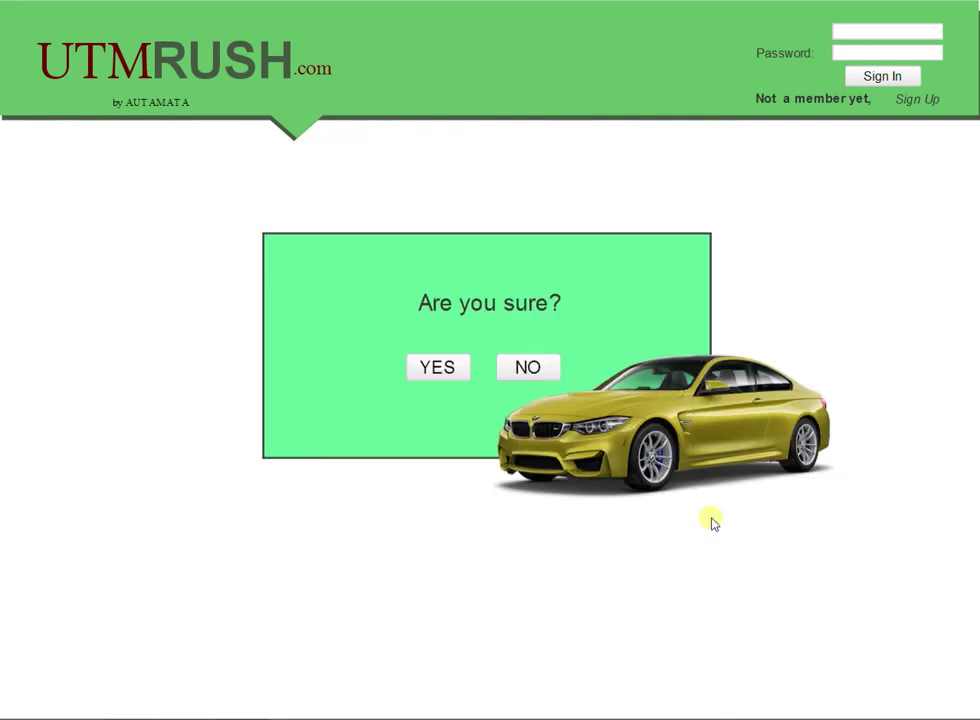
pyautogui.click(453, 378)
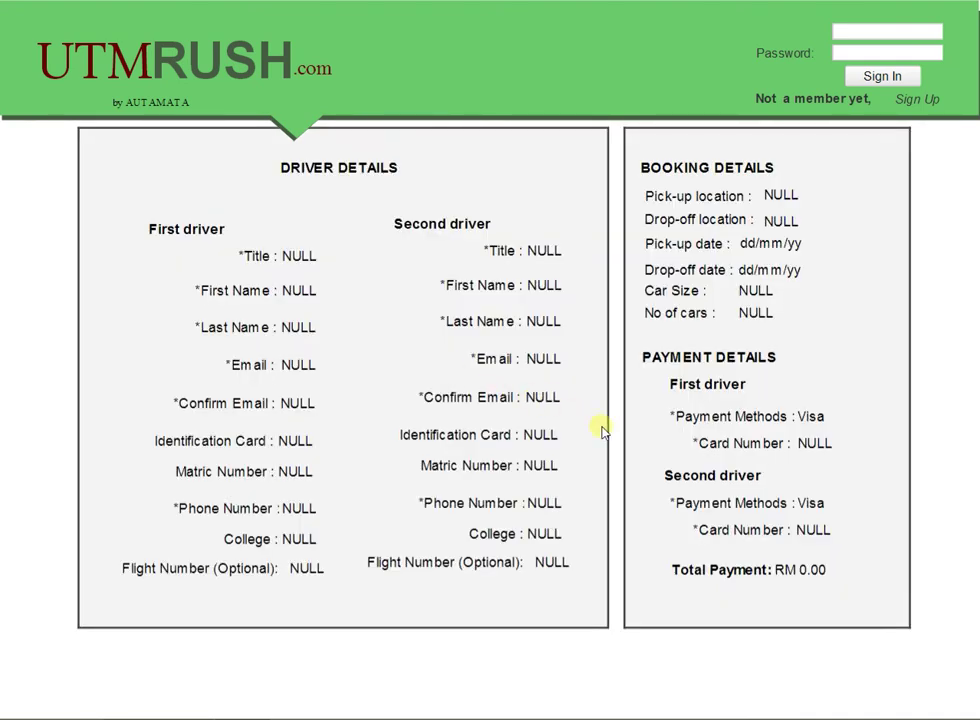
pyautogui.click(108, 64)
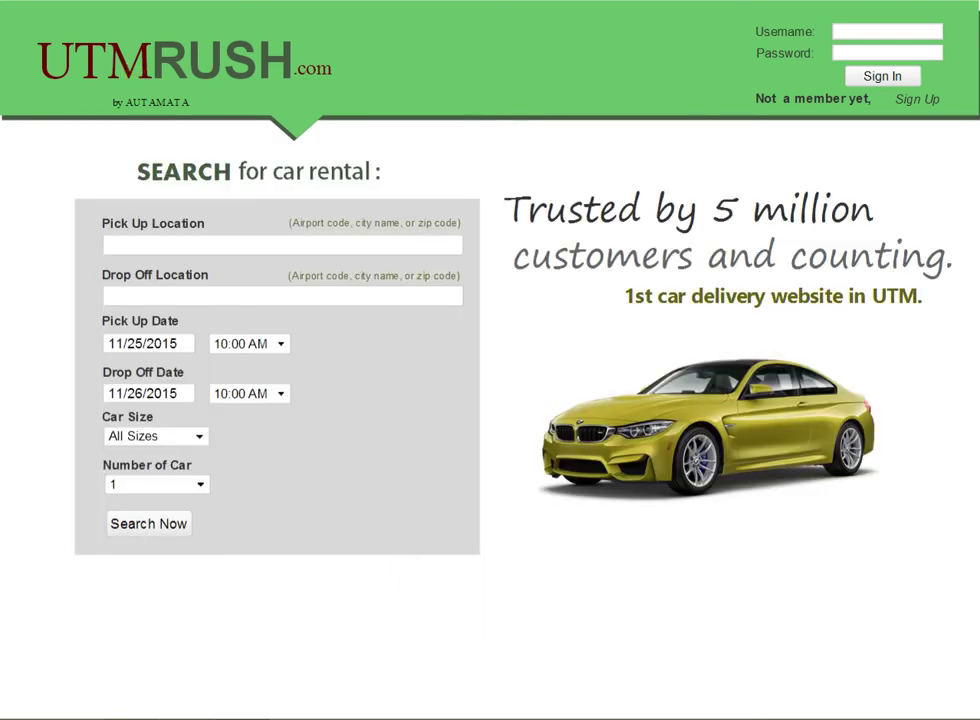
pyautogui.click(968, 646)
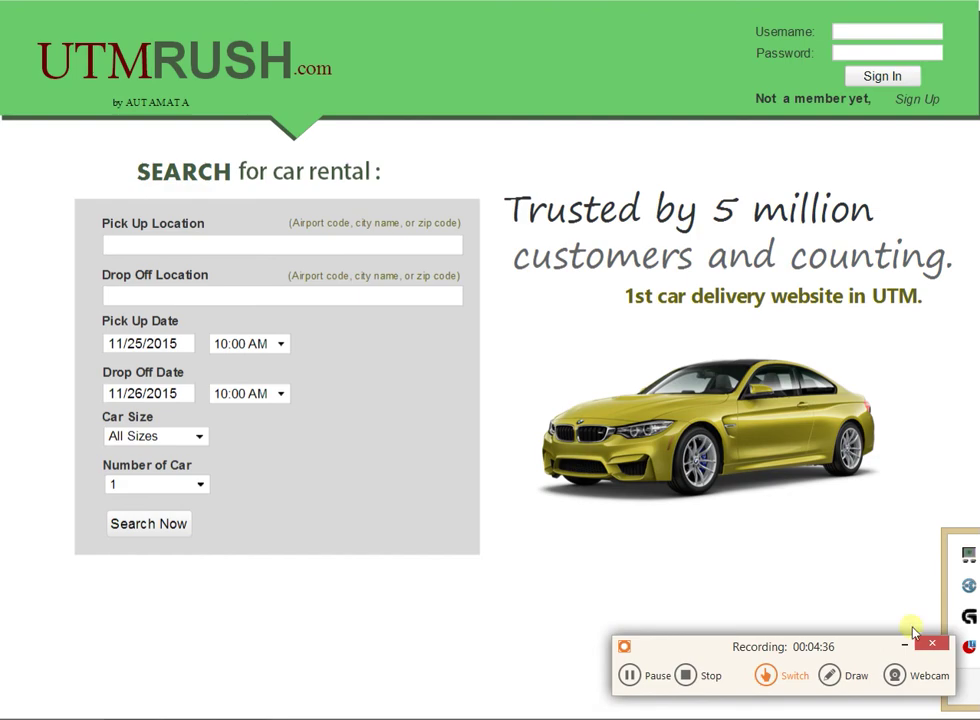